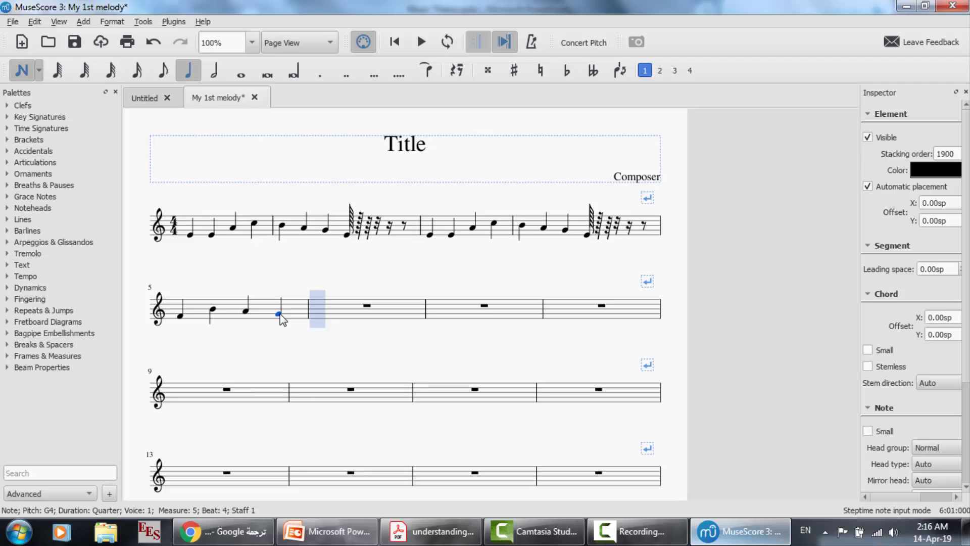
Step: Undo the entry of the four quarter notes in measure 5
key(ctrl+z)
key(ctrl+z)
key(ctrl+z)
key(ctrl+z)
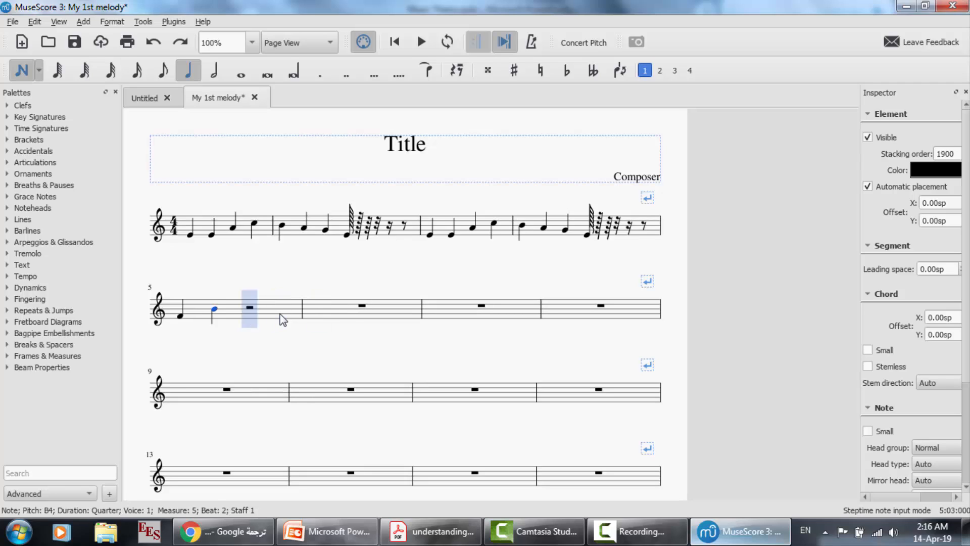
Step: Enter an eighth-note G4 on beat 1 of measure 5
click(168, 75)
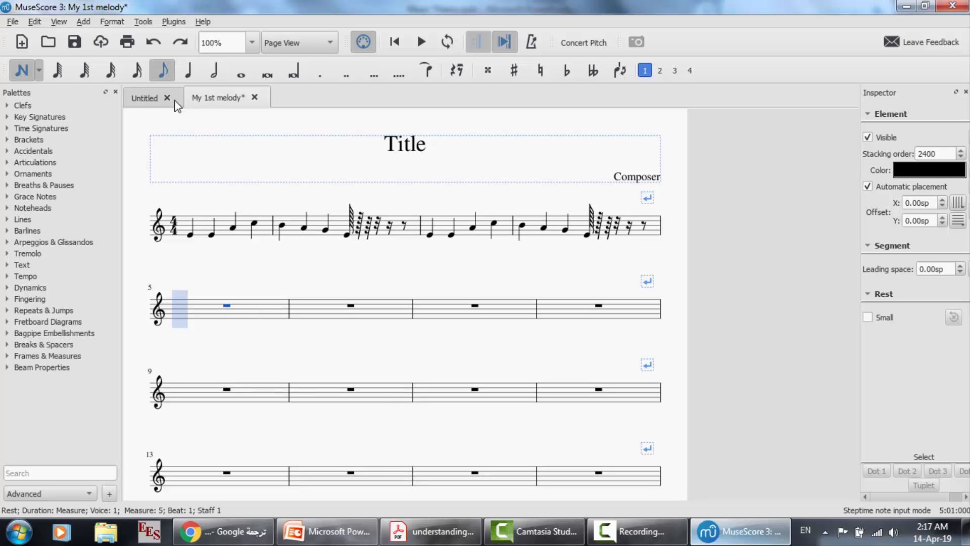
click(211, 316)
click(210, 314)
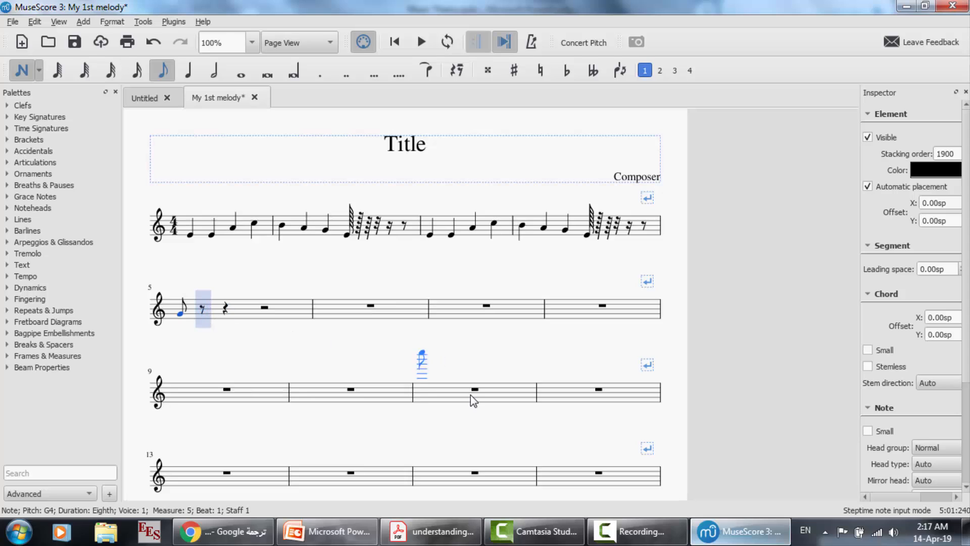
Step: Consult the eighth-note row on the rhythm slide in PowerPoint, and add an eighth-note A4 after the G4 in MuseScore's measure 5
click(372, 534)
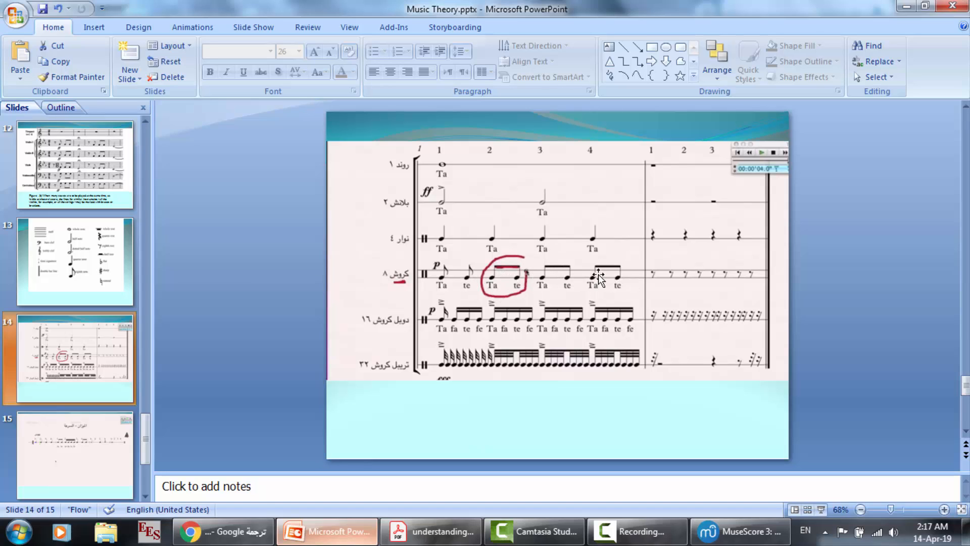
click(728, 541)
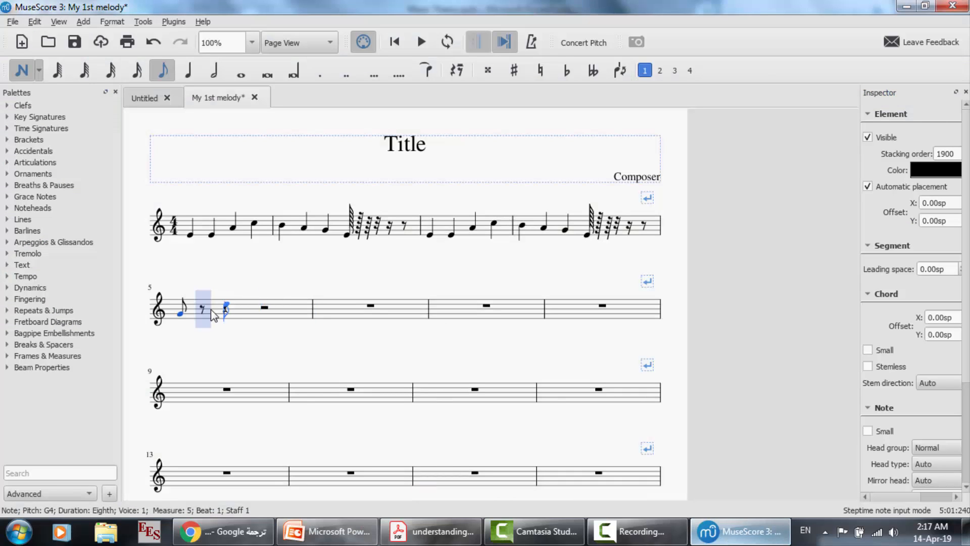
key(Escape)
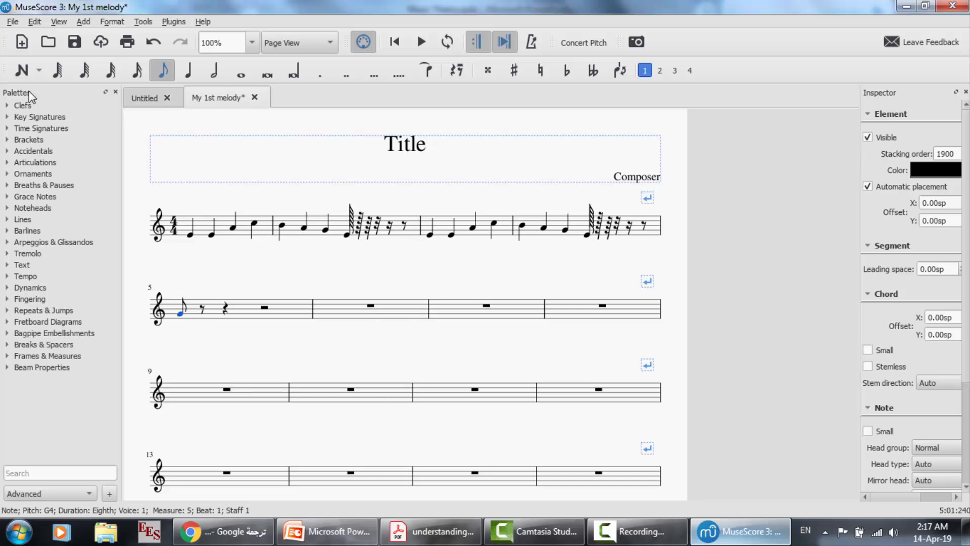
click(20, 70)
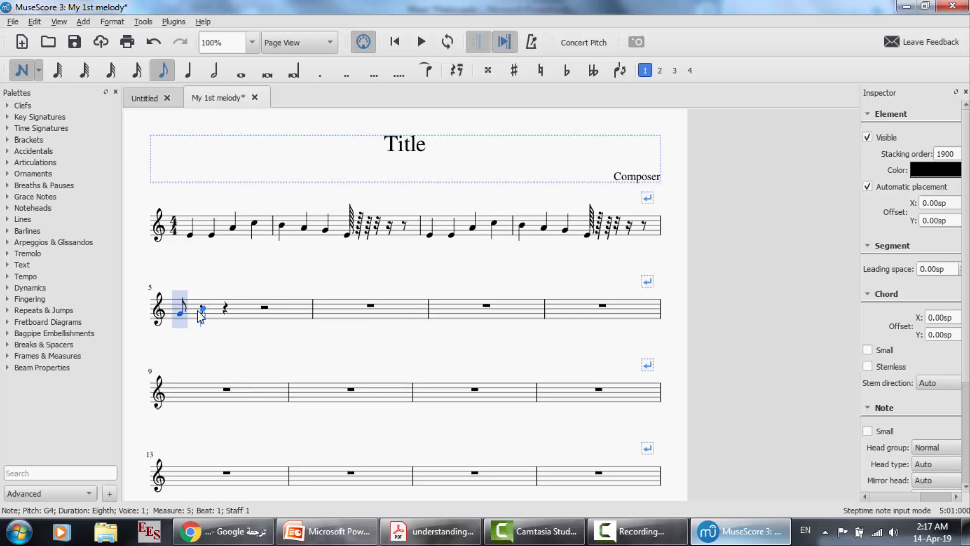
click(202, 310)
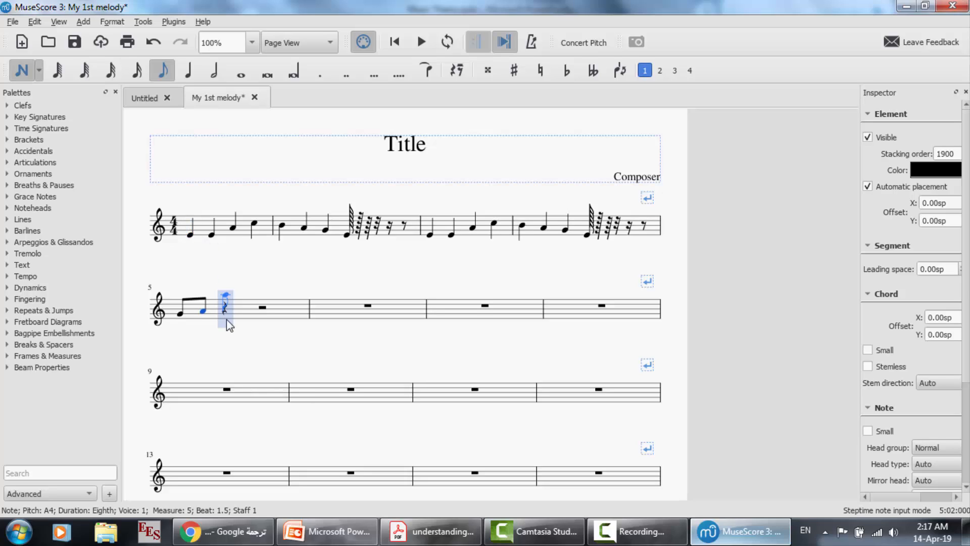
Step: Fill beats 2 to 4 of measure 5 with three B4 quarter notes
click(186, 71)
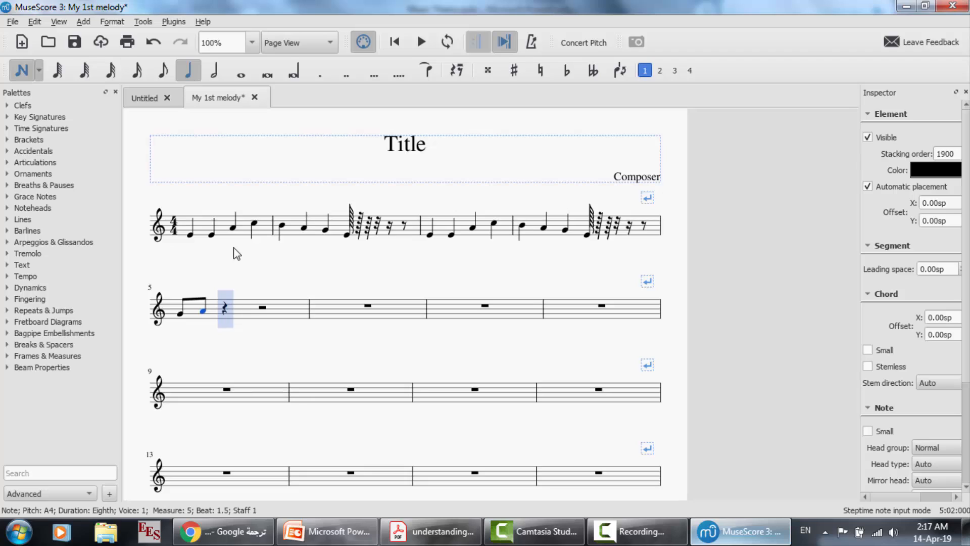
click(234, 310)
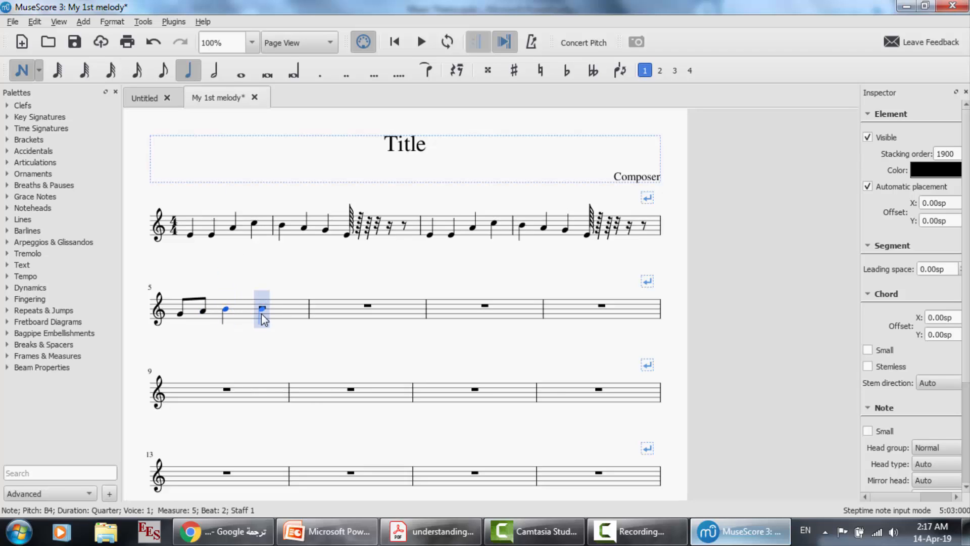
click(263, 309)
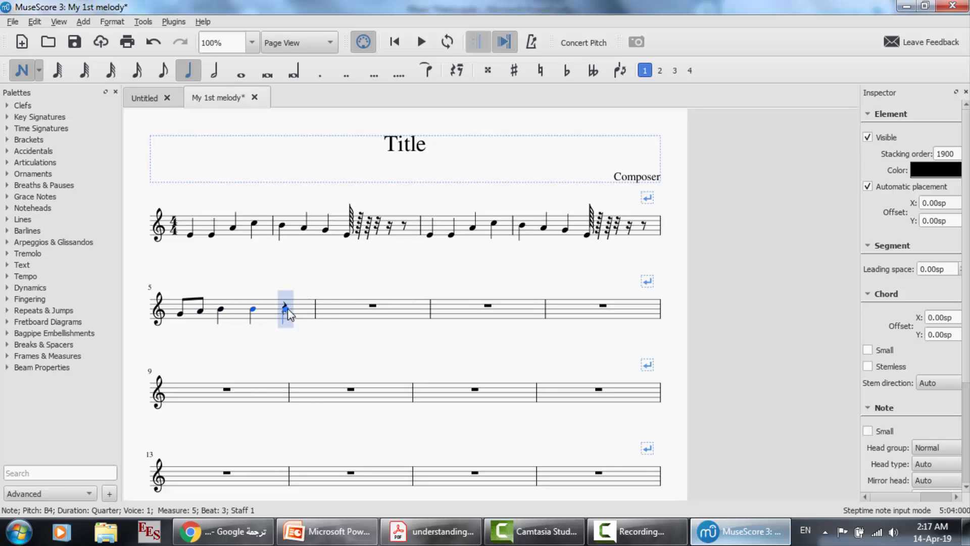
click(287, 309)
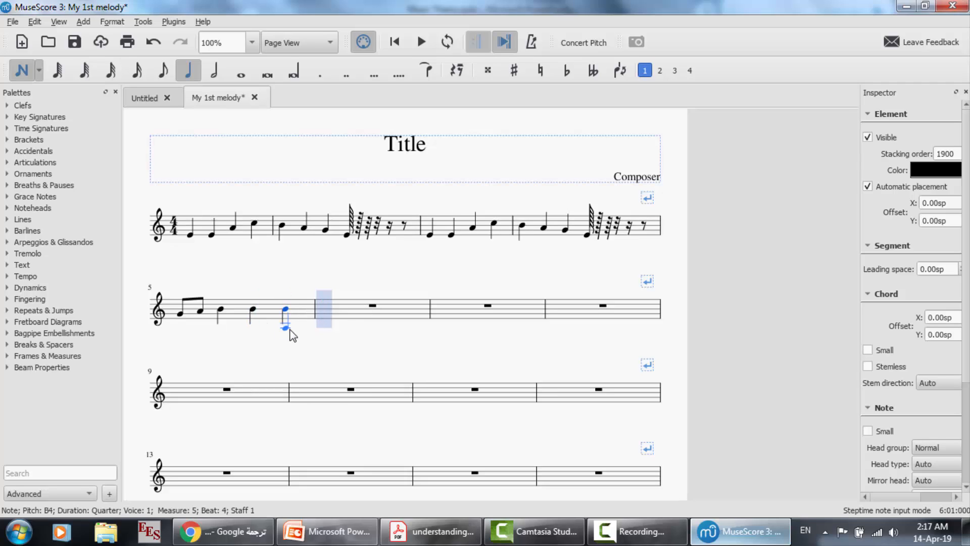
click(324, 307)
key(Escape)
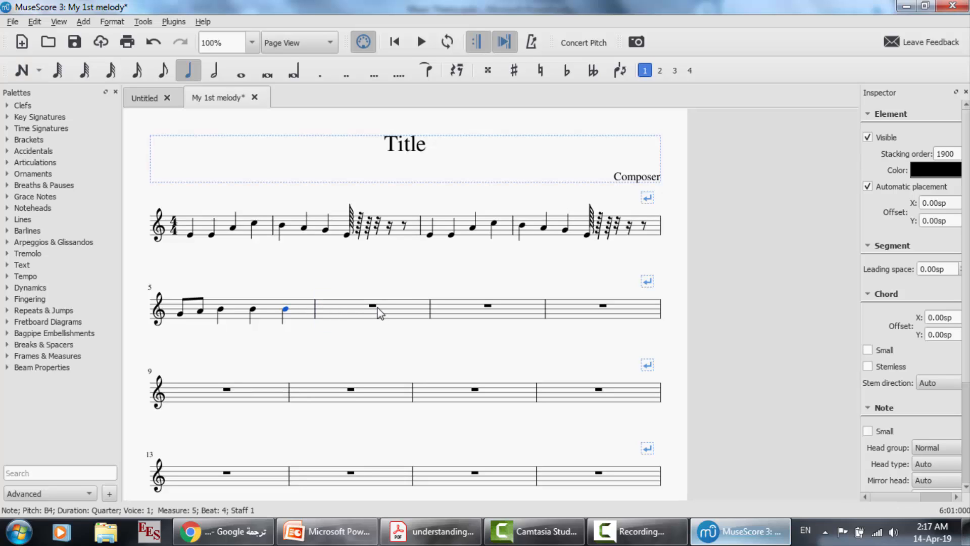
Step: Delete the two beamed eighth notes on beat 1 of measure 5
click(204, 309)
click(178, 314)
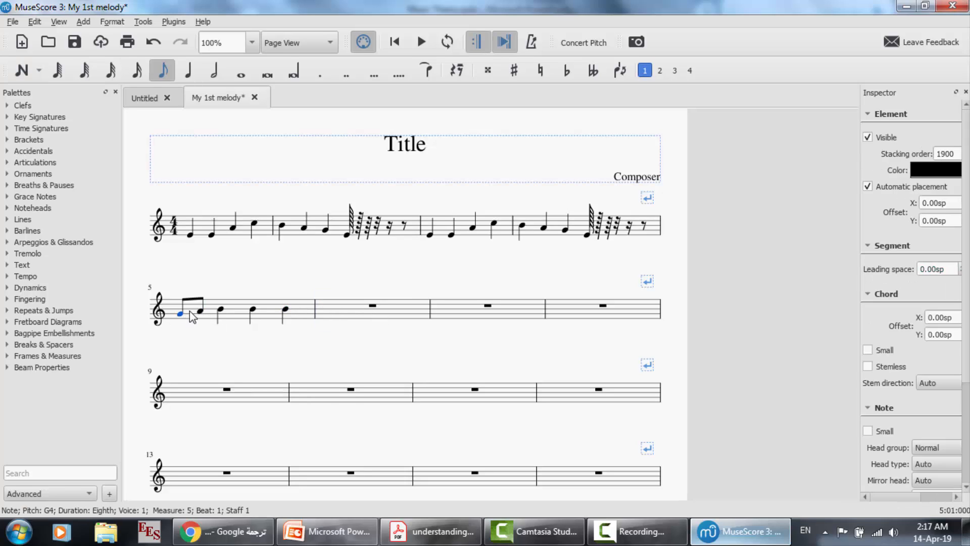
ctrl+click(201, 313)
key(Delete)
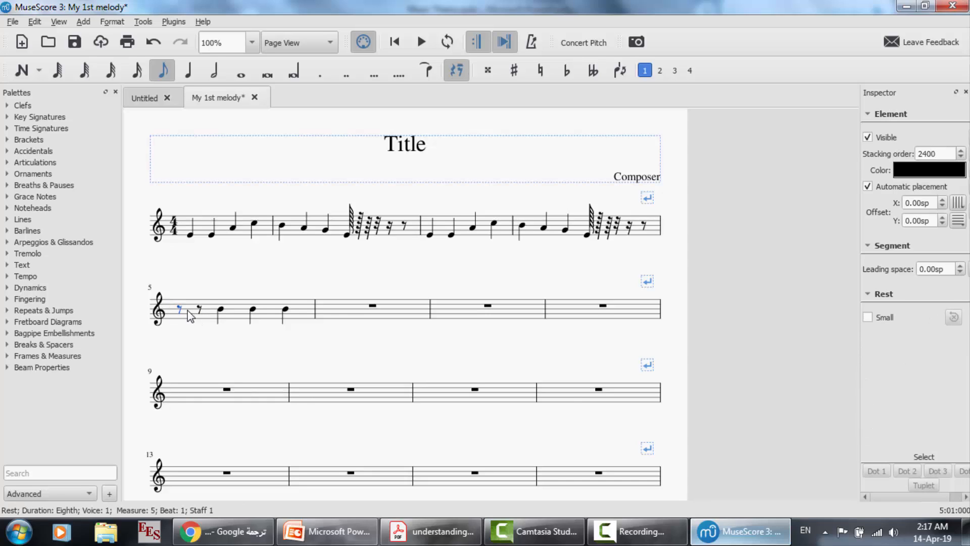
Step: Consult the rhythm slide in PowerPoint, and enter sixteenth notes G4, A4, A4 and A4 on beat 1 of measure 5 in MuseScore
click(329, 531)
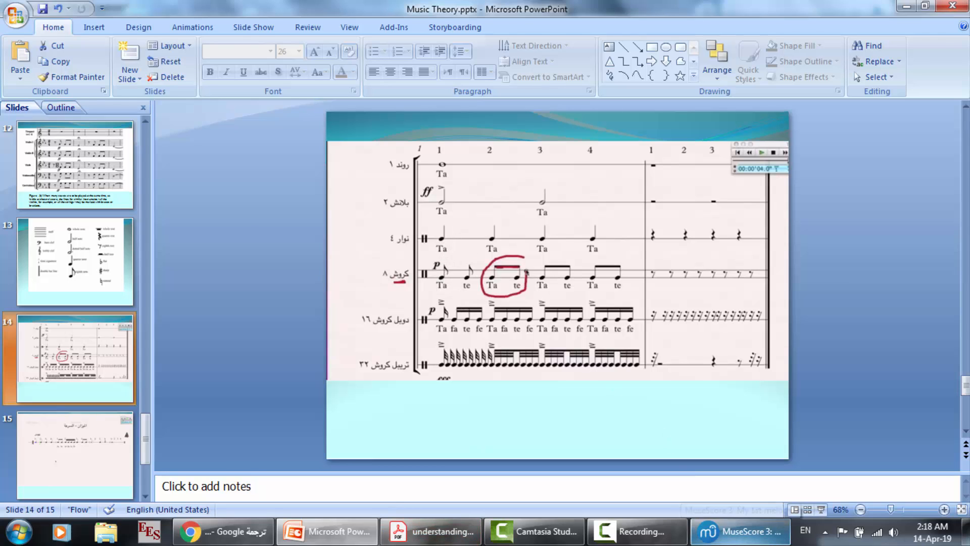
click(740, 531)
click(142, 74)
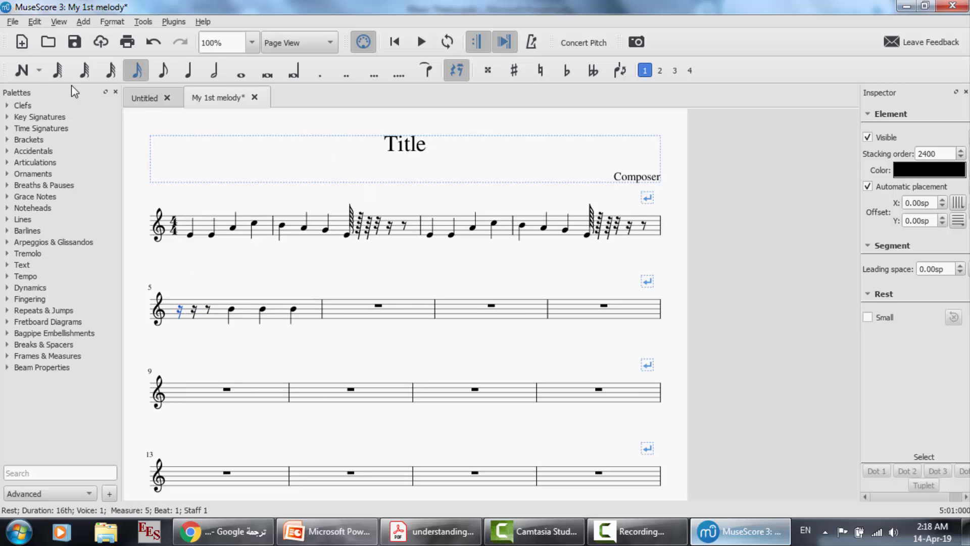
click(21, 71)
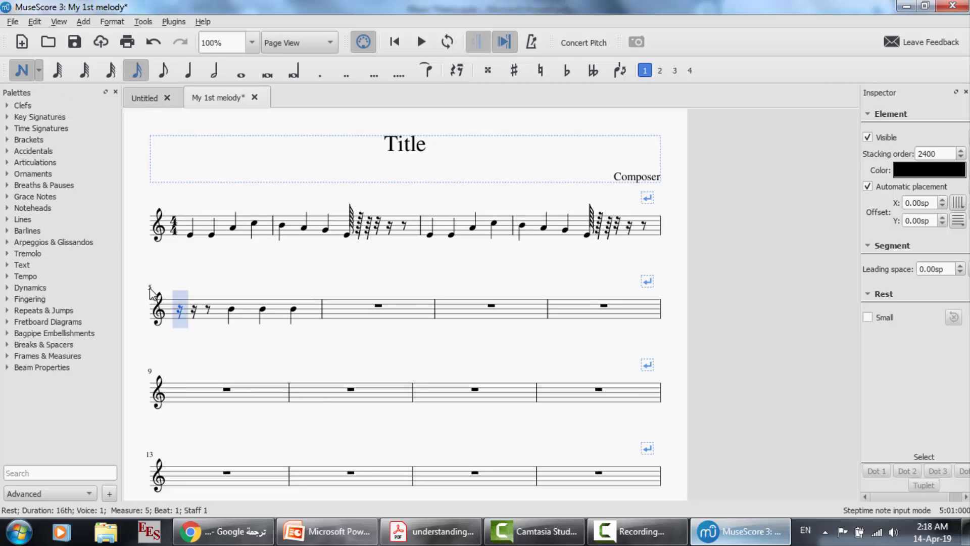
click(171, 313)
click(192, 311)
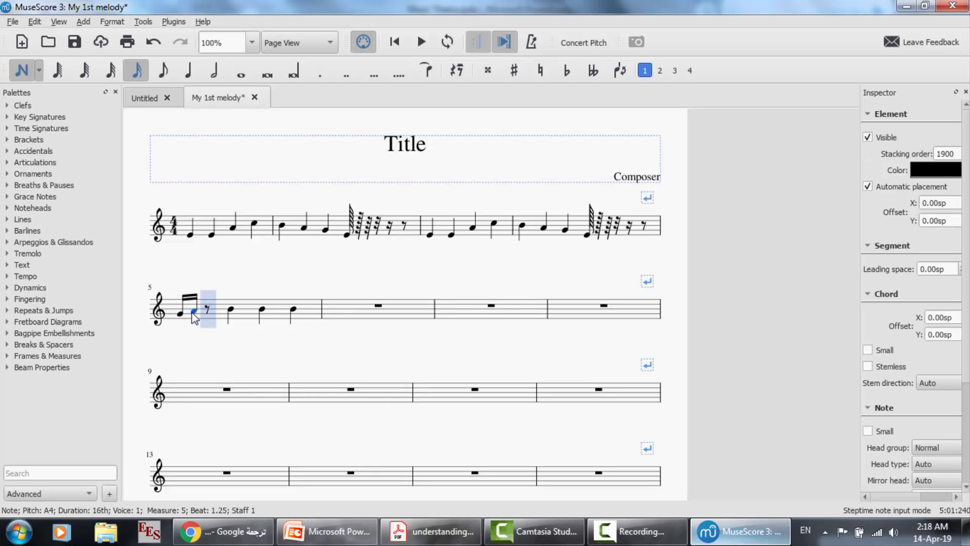
click(207, 316)
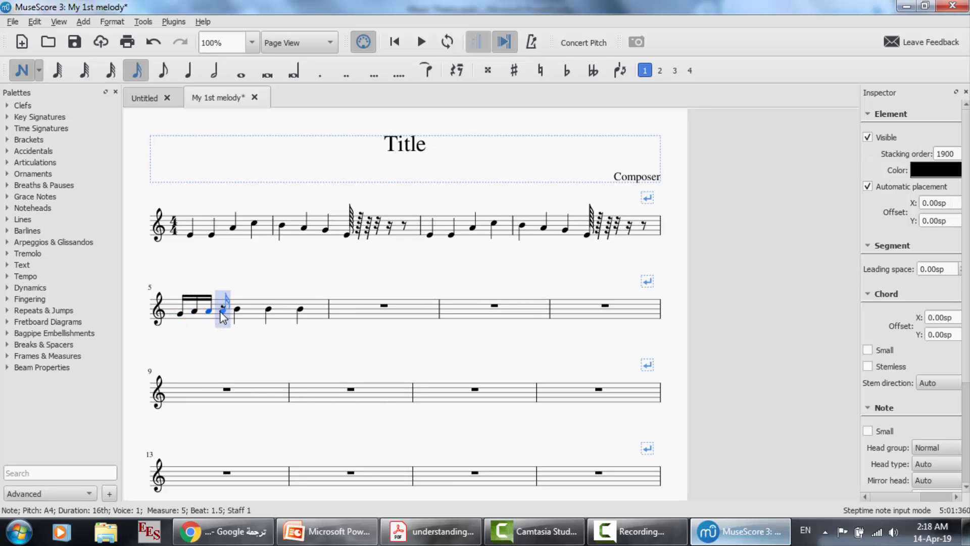
click(223, 316)
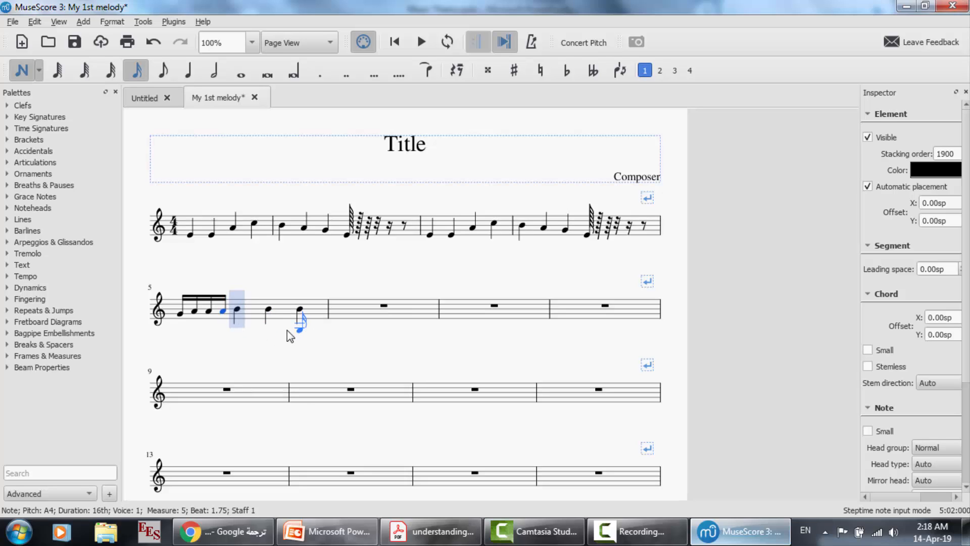
key(Escape)
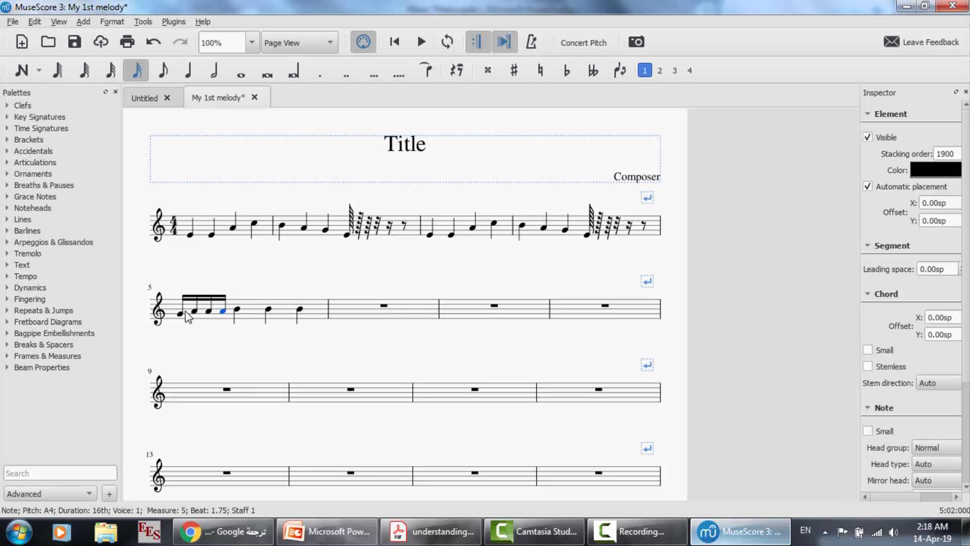
Step: Replace the quarter note on beat 2 of measure 5 with two eighth notes, D5 and C5
click(235, 316)
click(238, 310)
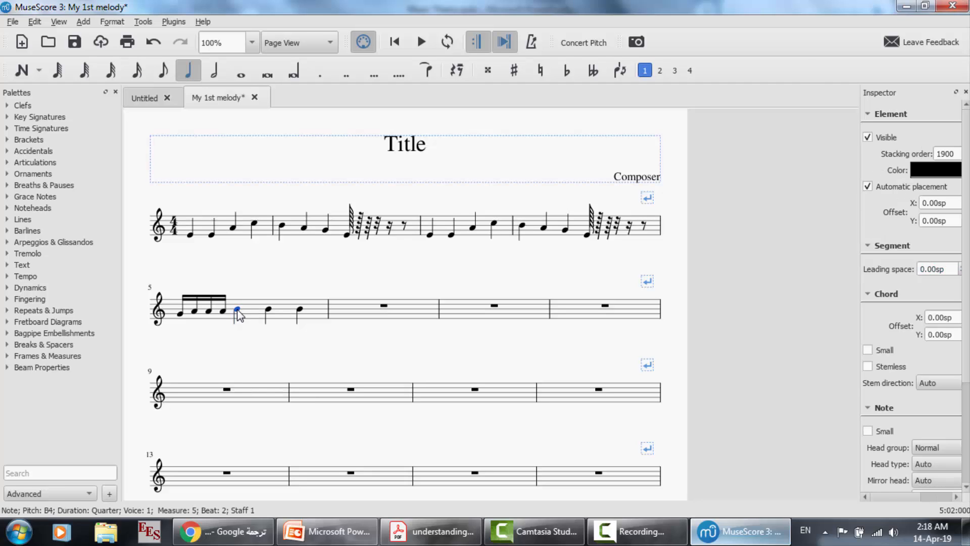
key(Delete)
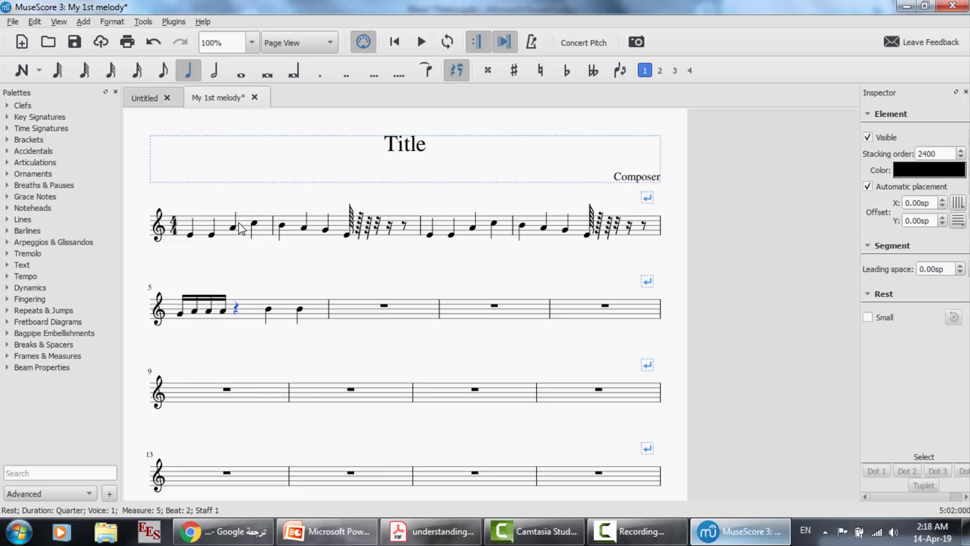
click(162, 74)
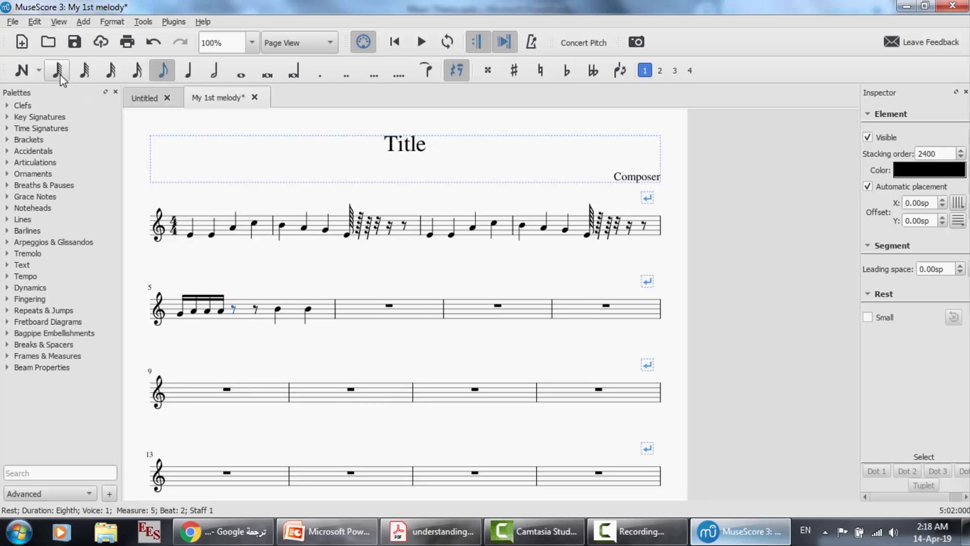
key(n)
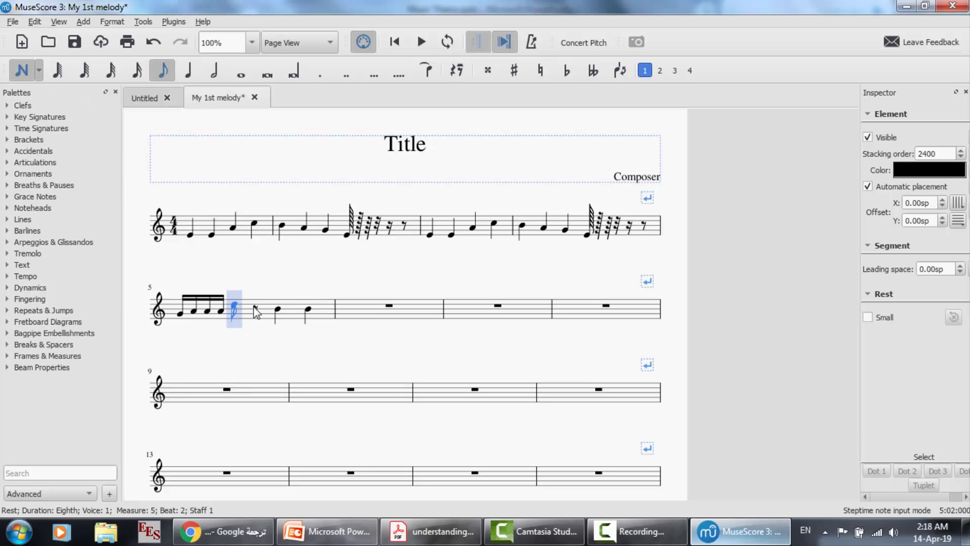
click(235, 305)
click(258, 307)
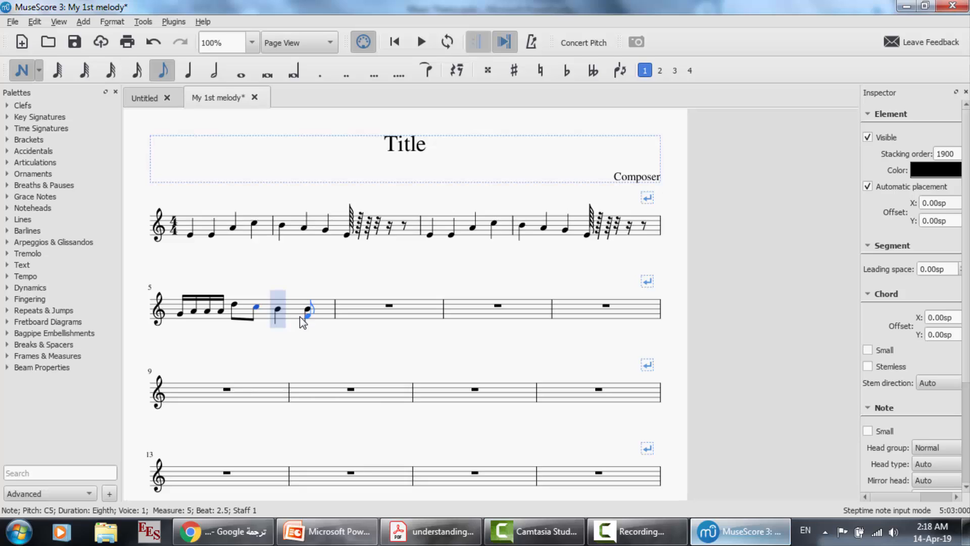
key(Escape)
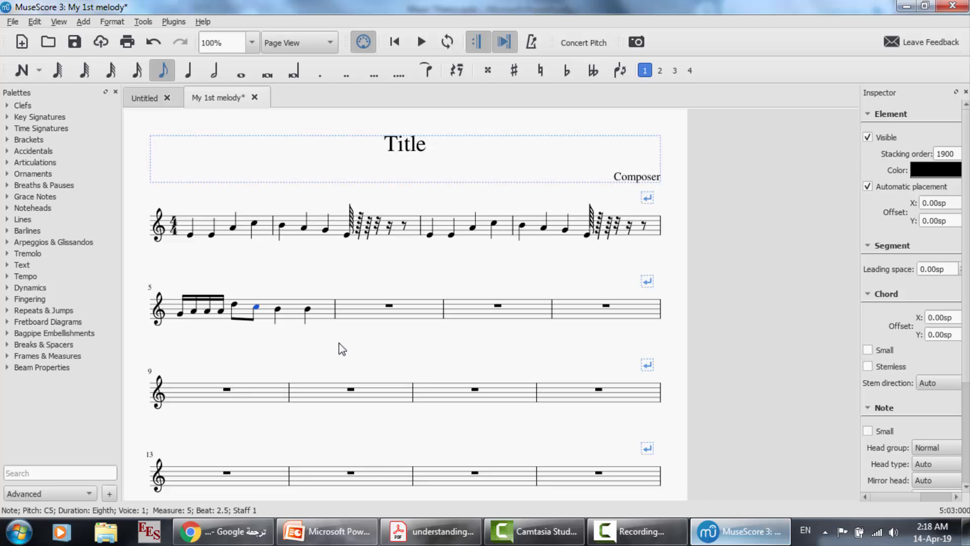
Step: Clear all the notes from measure 5 and leave nothing selected in the score
click(286, 300)
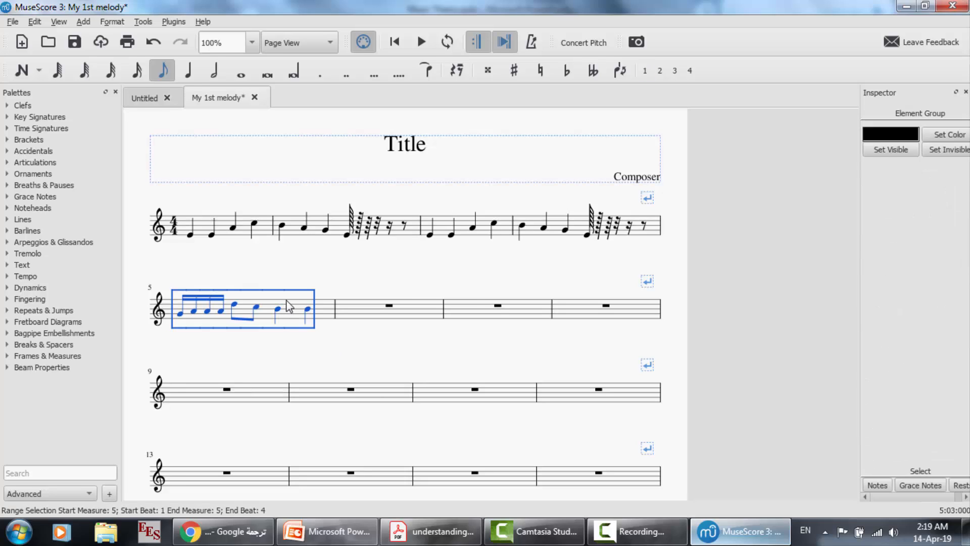
key(Delete)
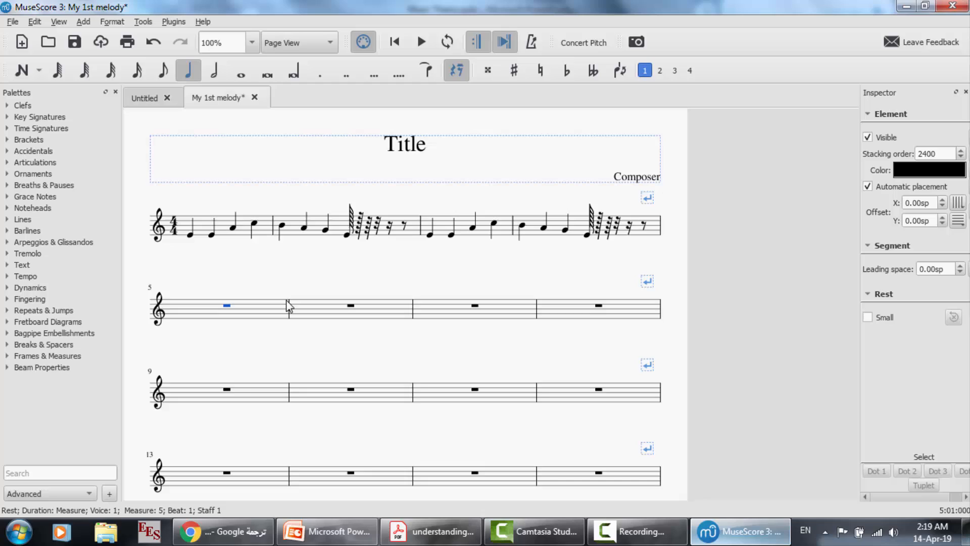
click(204, 226)
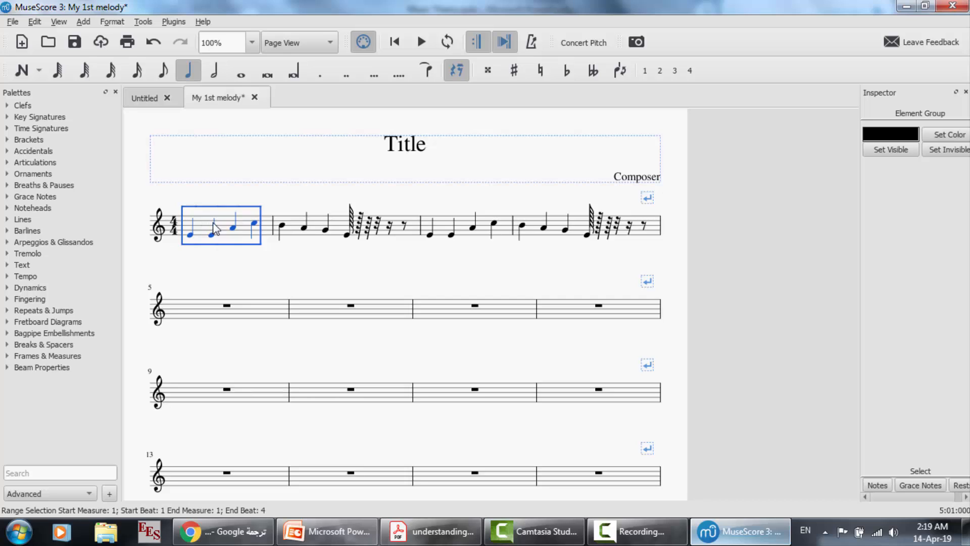
key(Escape)
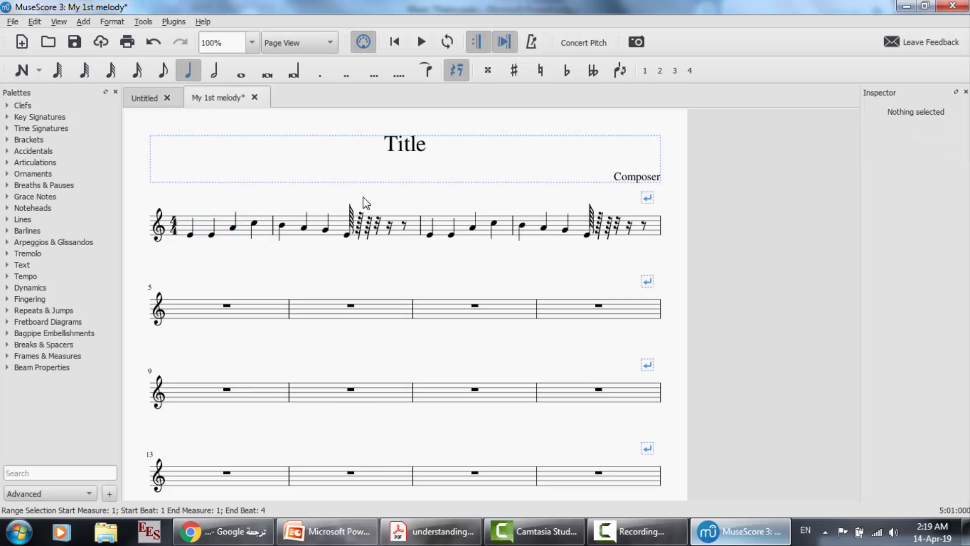
Step: Show the on-screen piano keyboard below the score
click(116, 23)
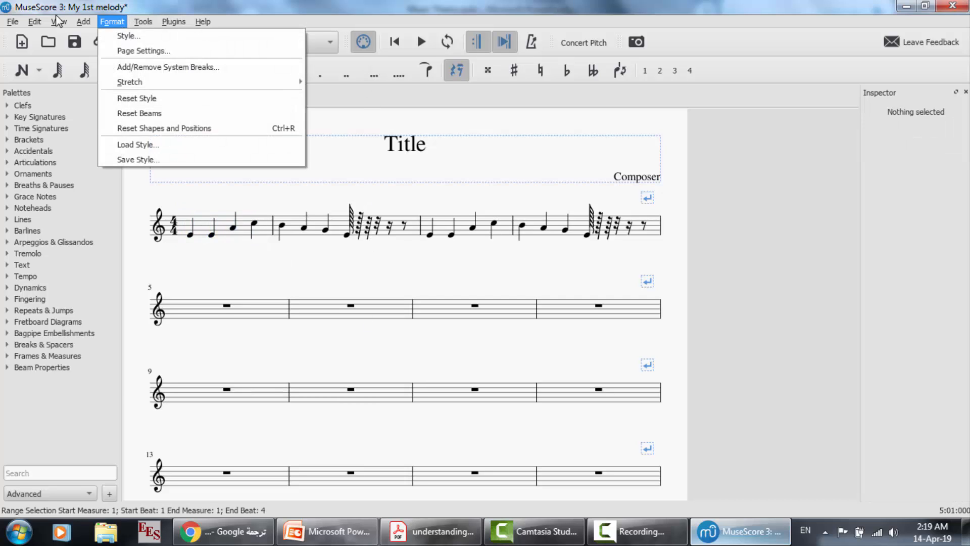
mouse_move(55, 20)
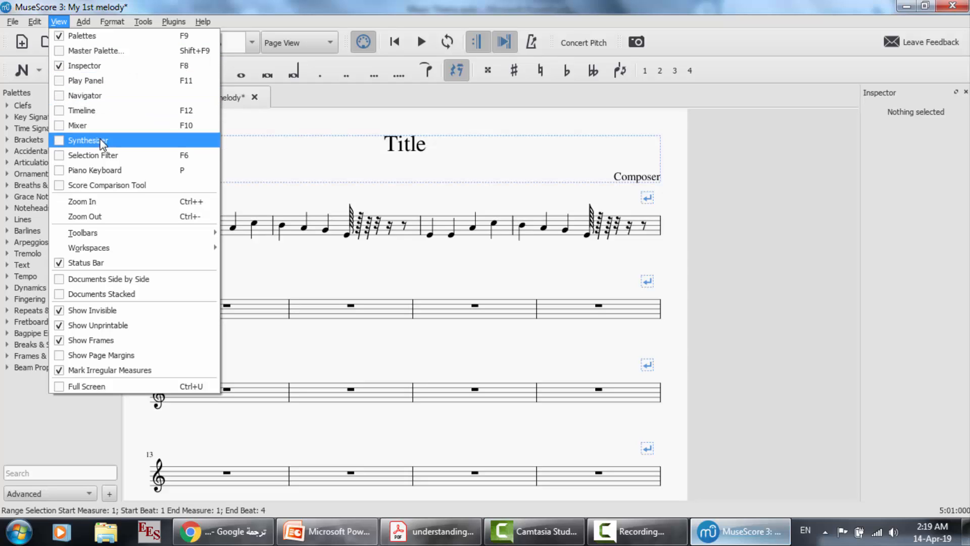
click(102, 172)
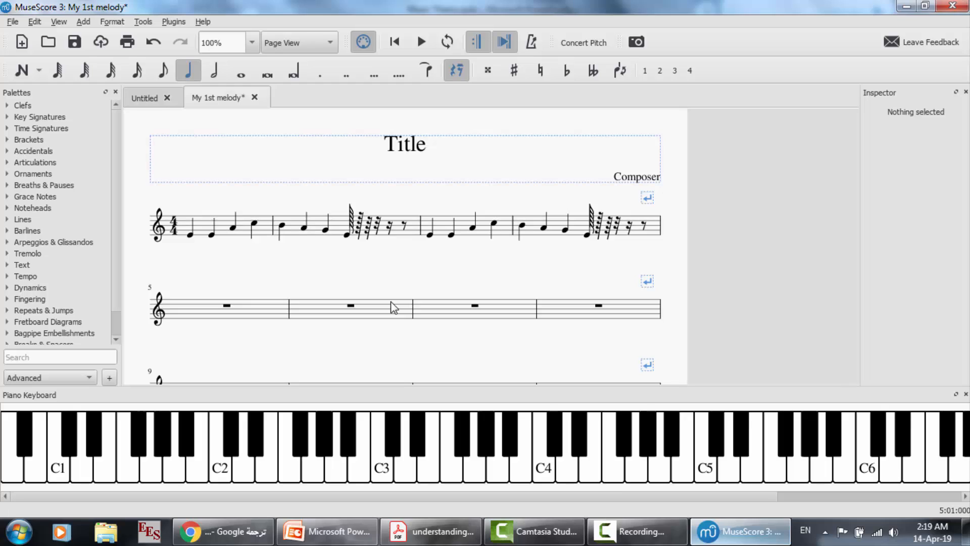
Step: Play the melody from the start of the score twice, stopping playback after each run
click(396, 43)
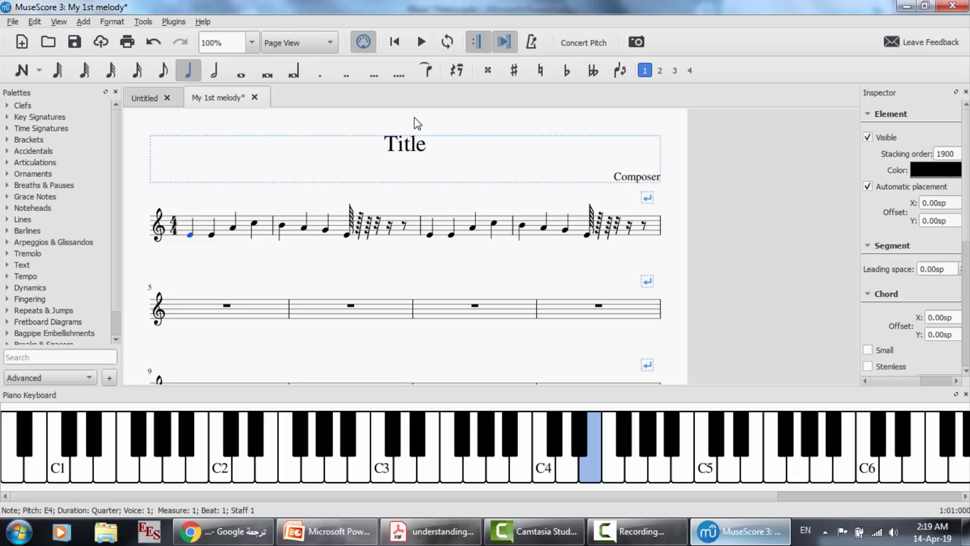
click(422, 42)
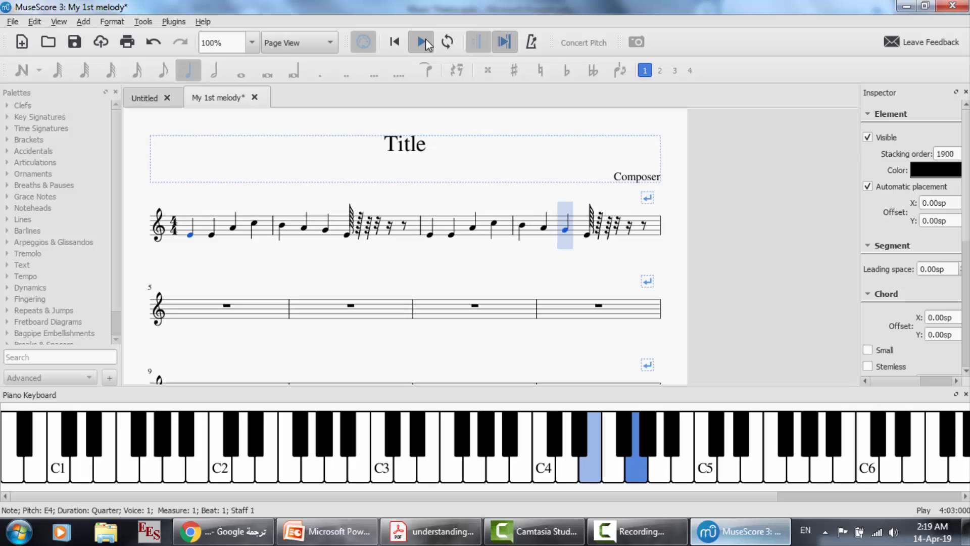
click(426, 45)
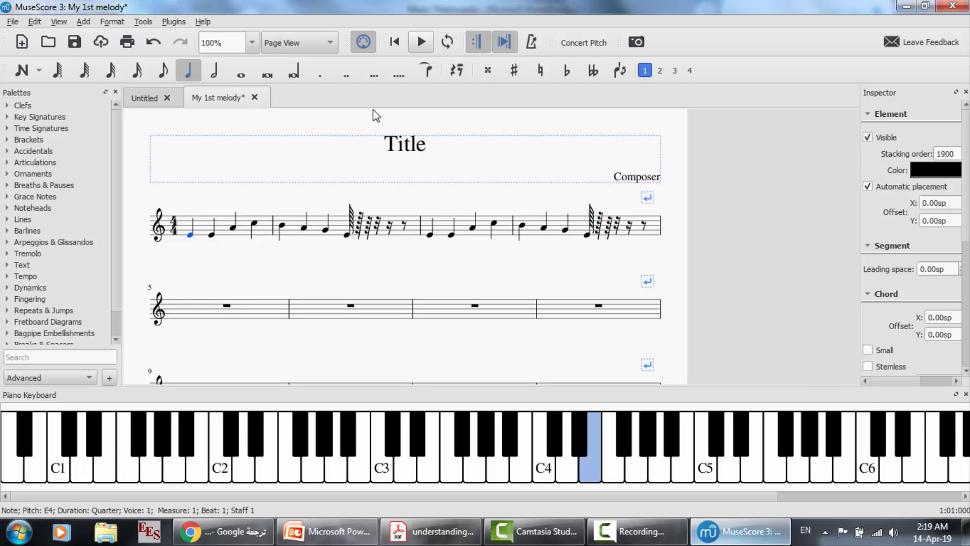
click(275, 244)
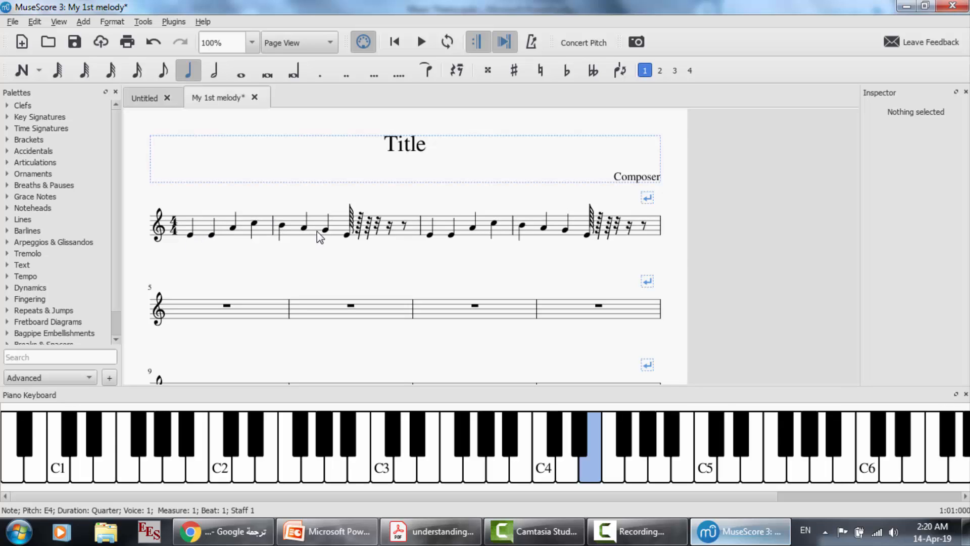
click(420, 43)
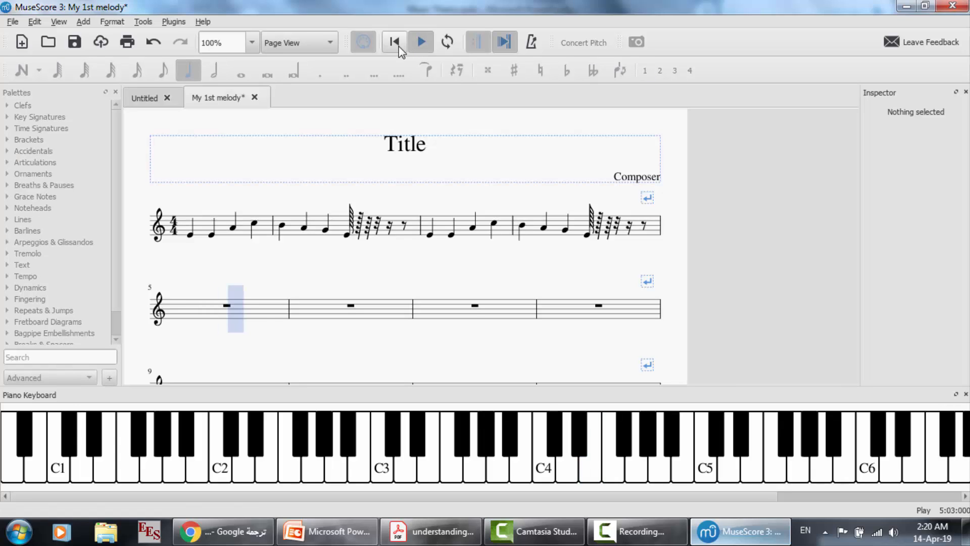
click(399, 45)
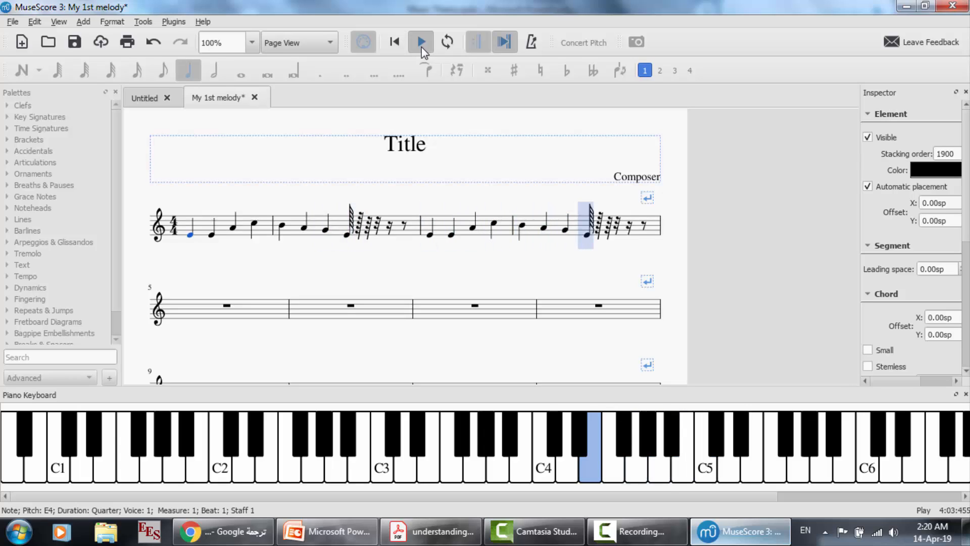
click(421, 42)
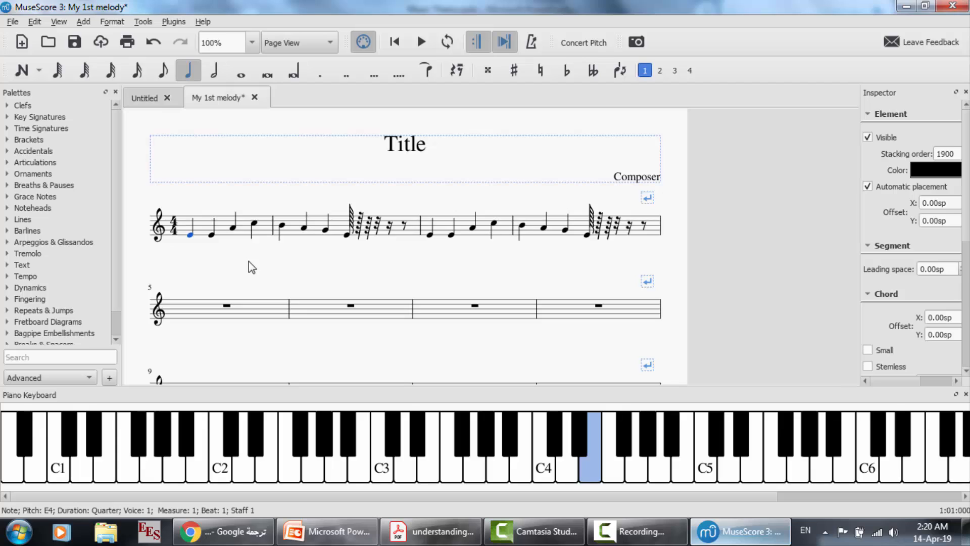
Step: Audition individual notes of measures 1 and 2 one at a time, and leave nothing selected in the score
click(212, 235)
click(233, 227)
click(251, 229)
click(282, 228)
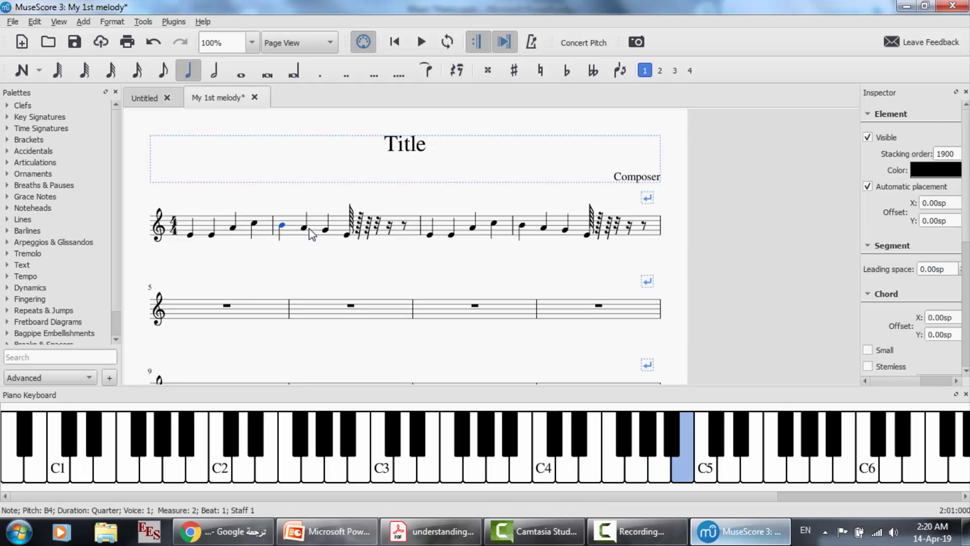
shift+click(325, 230)
click(325, 229)
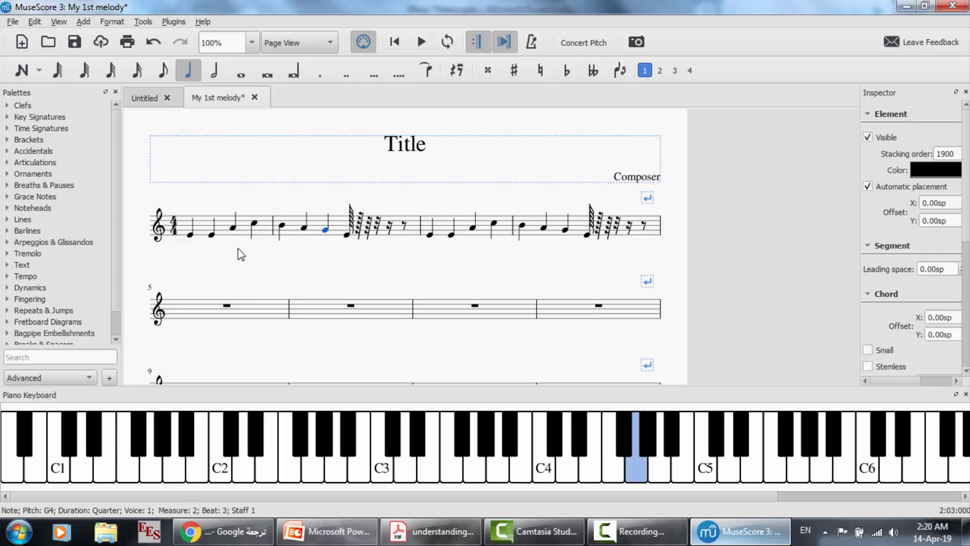
click(238, 254)
click(191, 235)
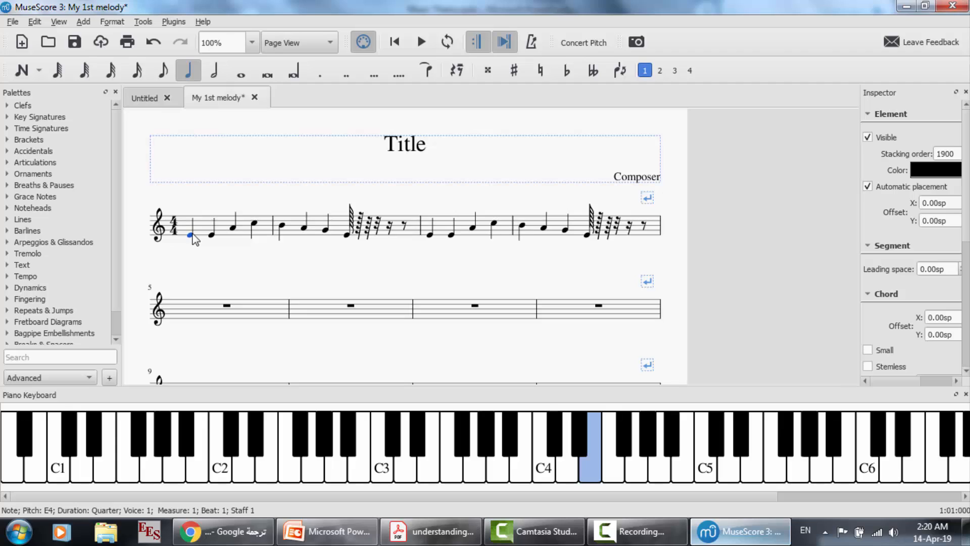
click(246, 245)
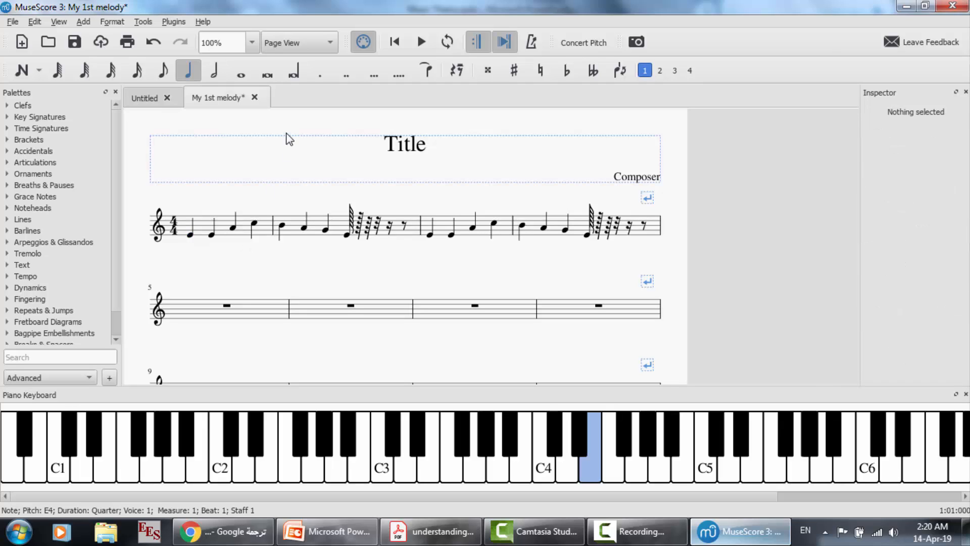
Step: Open the staff and part properties from measure 1 and bring up the instrument selection for the part
click(226, 226)
right_click(223, 219)
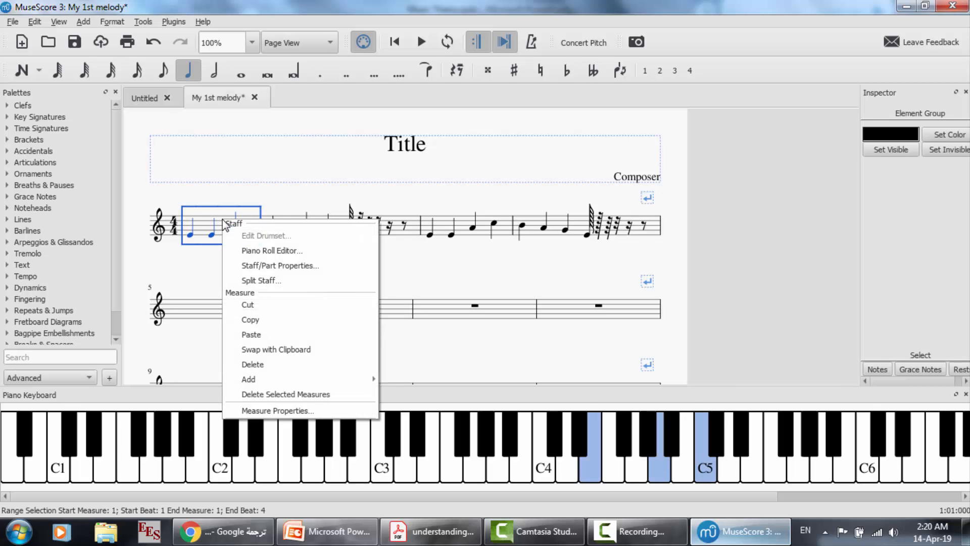
click(267, 272)
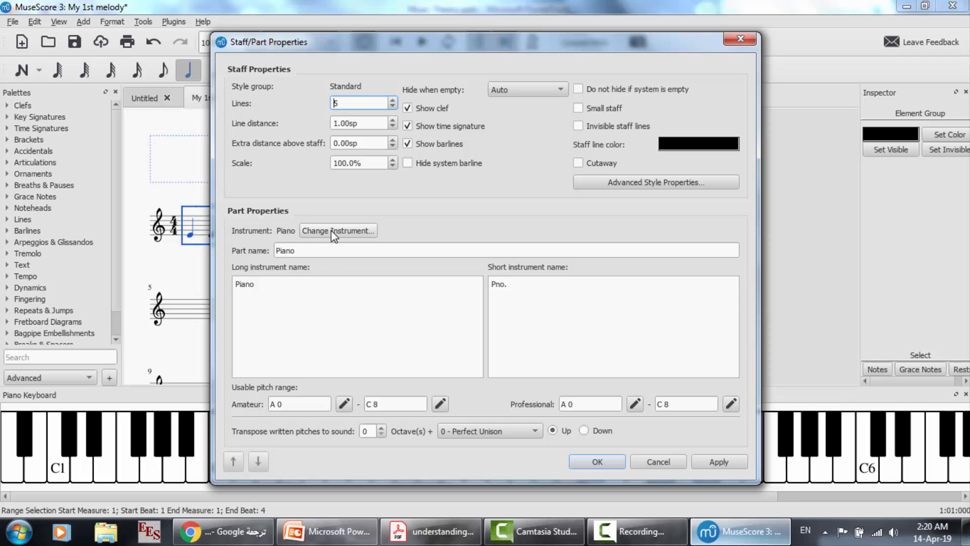
click(332, 230)
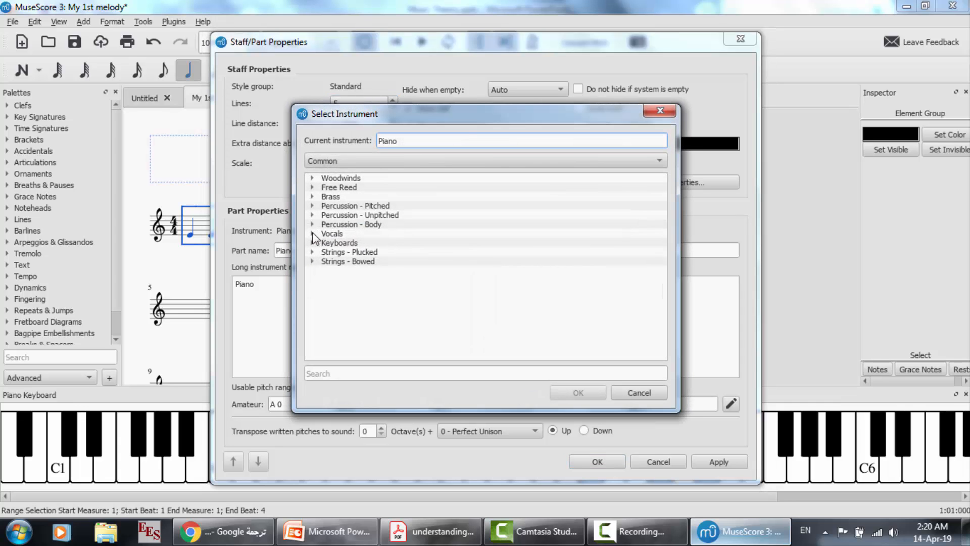
Step: Examine the instruments offered in the Common families, from woodwinds, brass and percussion to vocals, keyboards and plucked strings
click(313, 244)
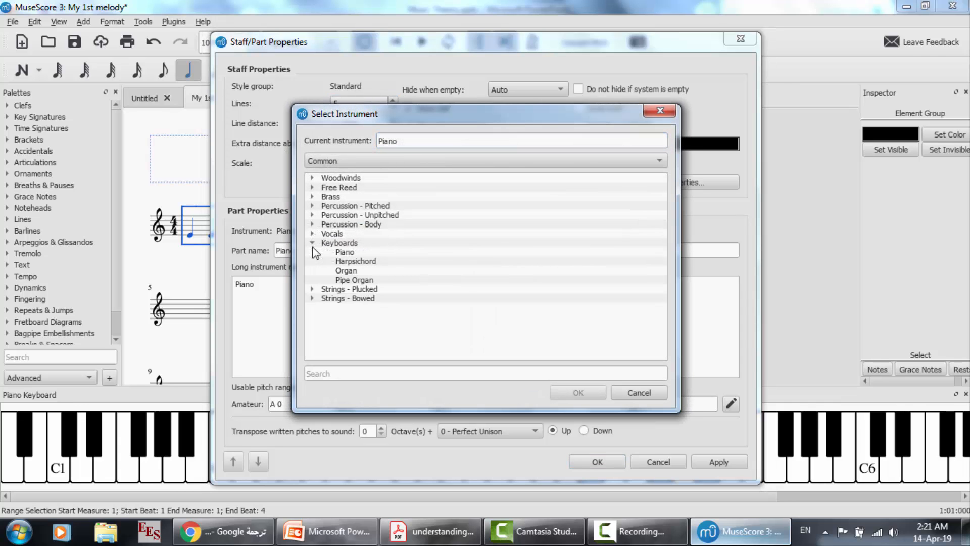
click(312, 288)
click(312, 289)
click(311, 177)
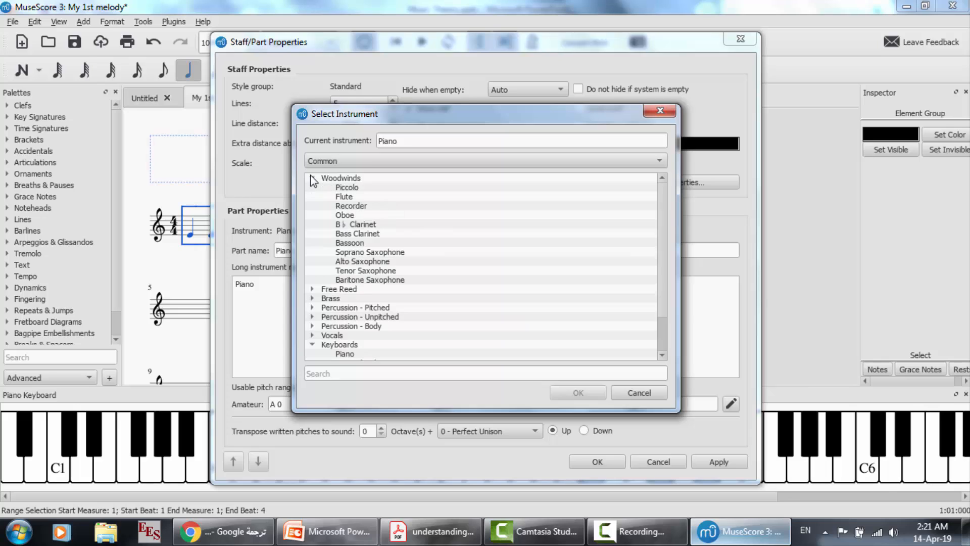
click(312, 289)
click(312, 317)
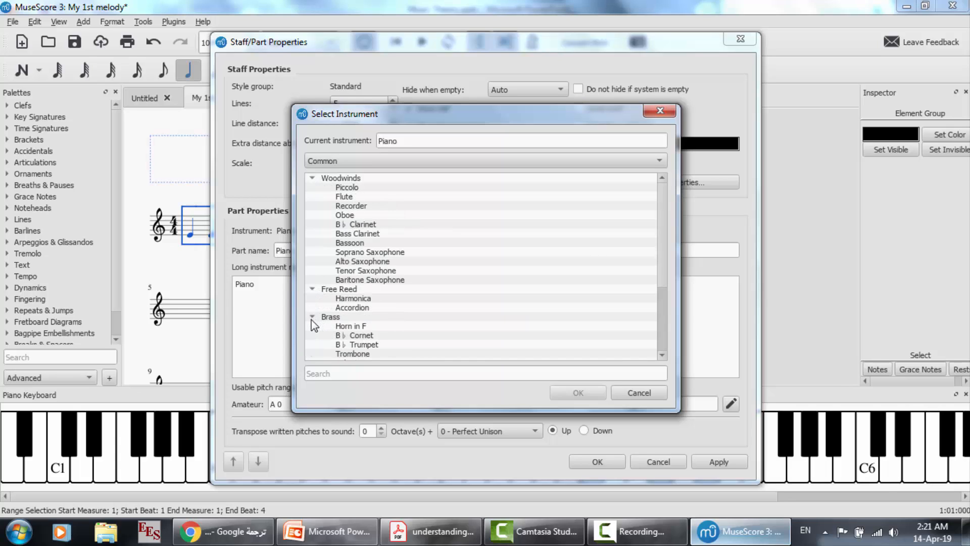
scroll(314, 314, down, 3)
click(313, 309)
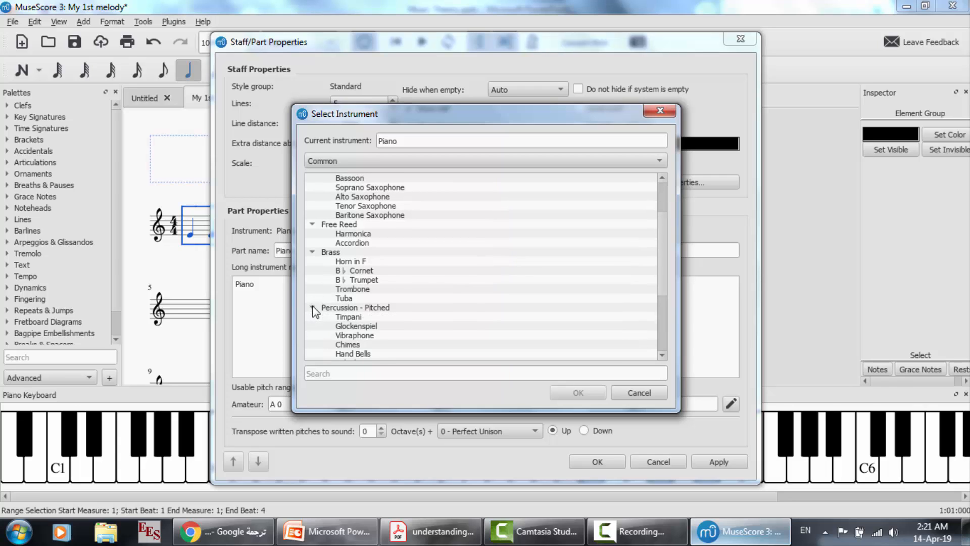
scroll(315, 312, down, 2)
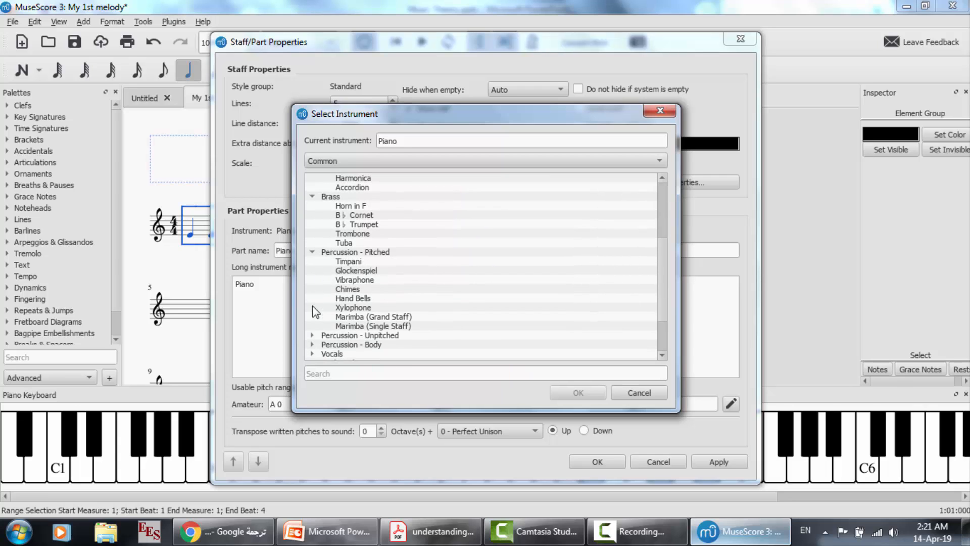
click(312, 336)
scroll(310, 334, down, 3)
click(313, 346)
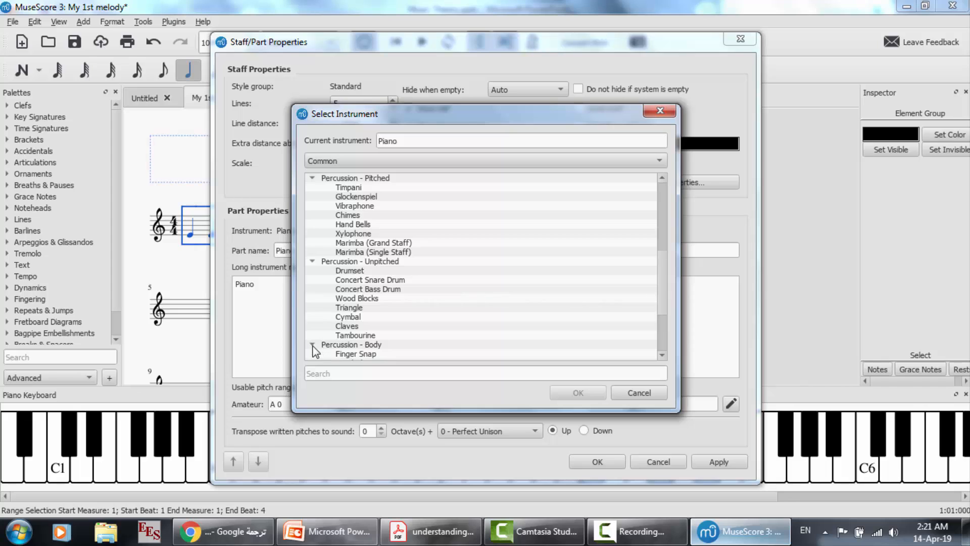
scroll(313, 346, down, 4)
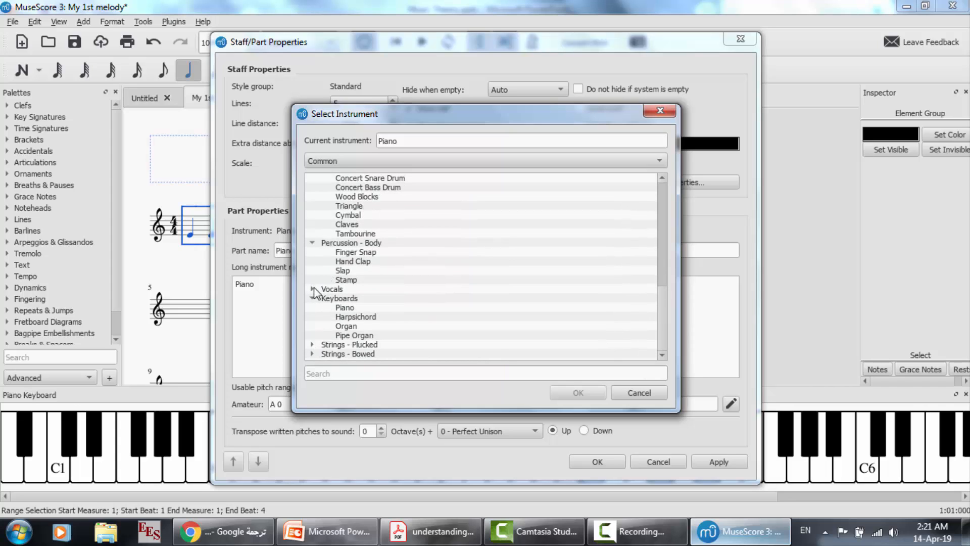
click(313, 287)
scroll(313, 287, down, 3)
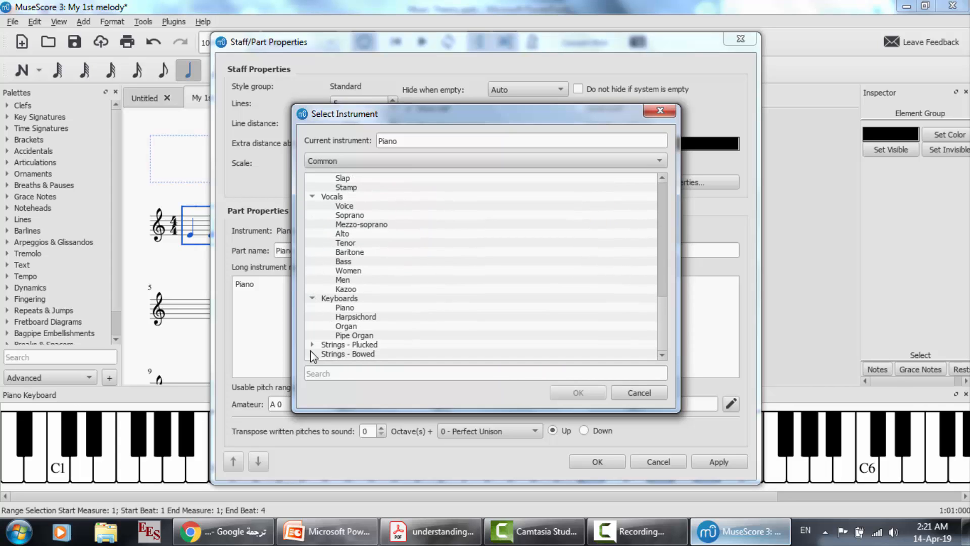
click(311, 344)
scroll(310, 342, down, 6)
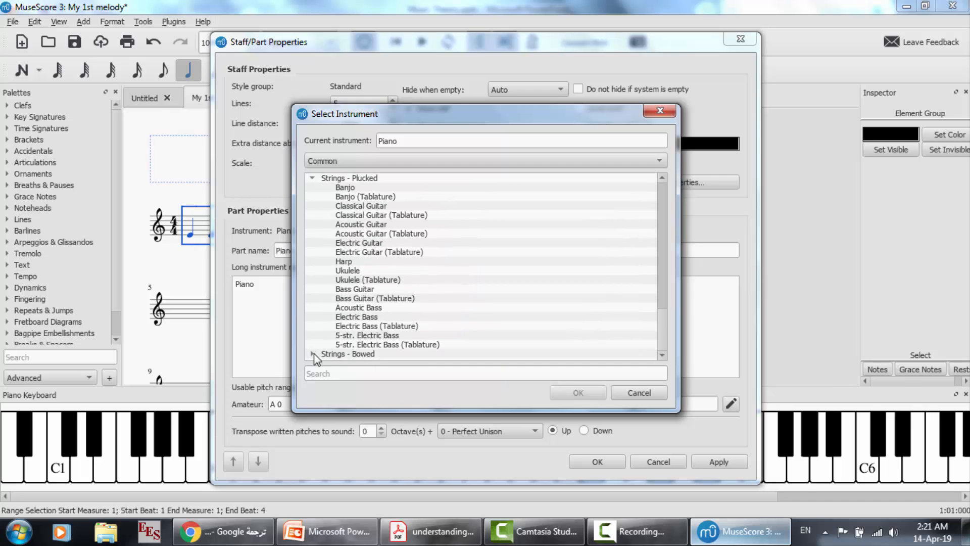
Step: Change the part's instrument to Violin from the bowed strings and apply the staff properties
click(314, 353)
click(363, 327)
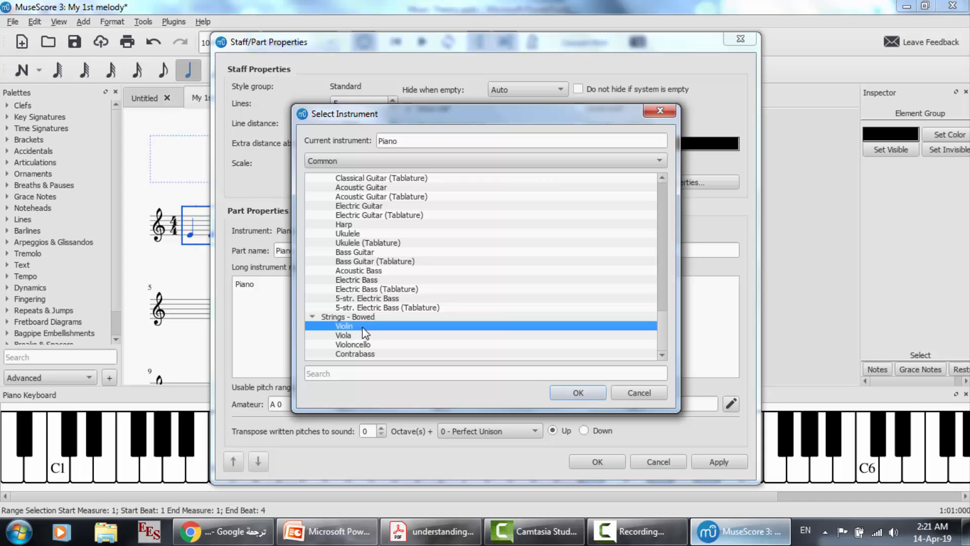
click(578, 393)
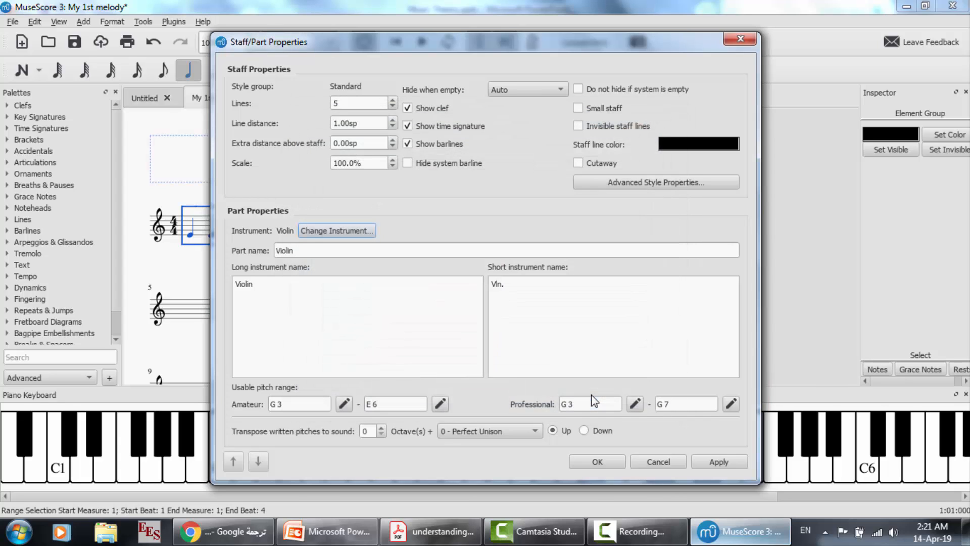
click(597, 462)
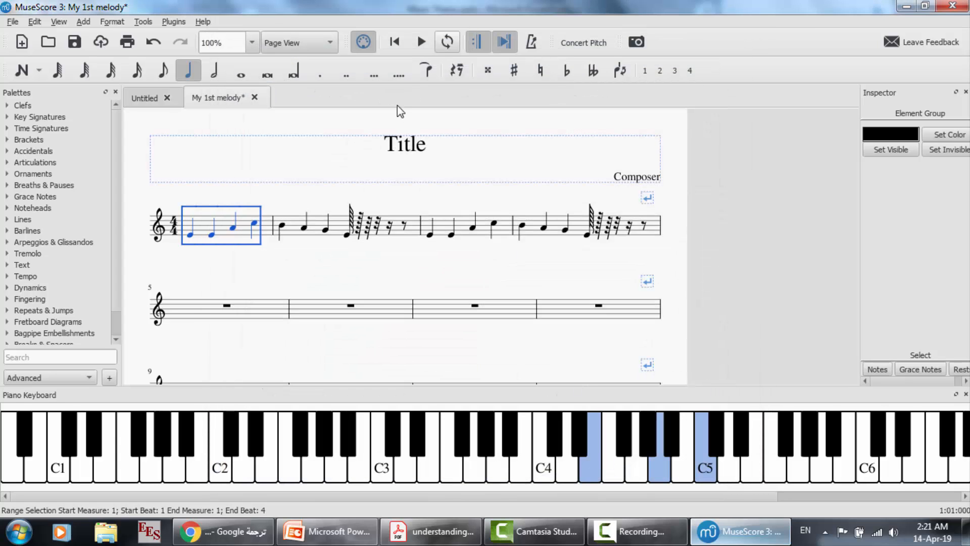
Step: Clear the selection, play the melody from the start to hear the violin sound, and stop playback
click(324, 171)
click(315, 276)
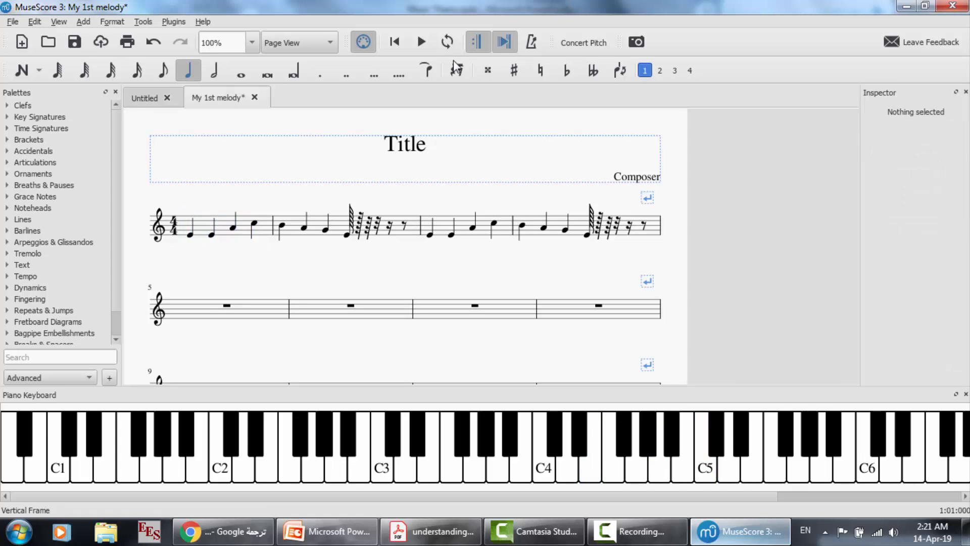
click(394, 41)
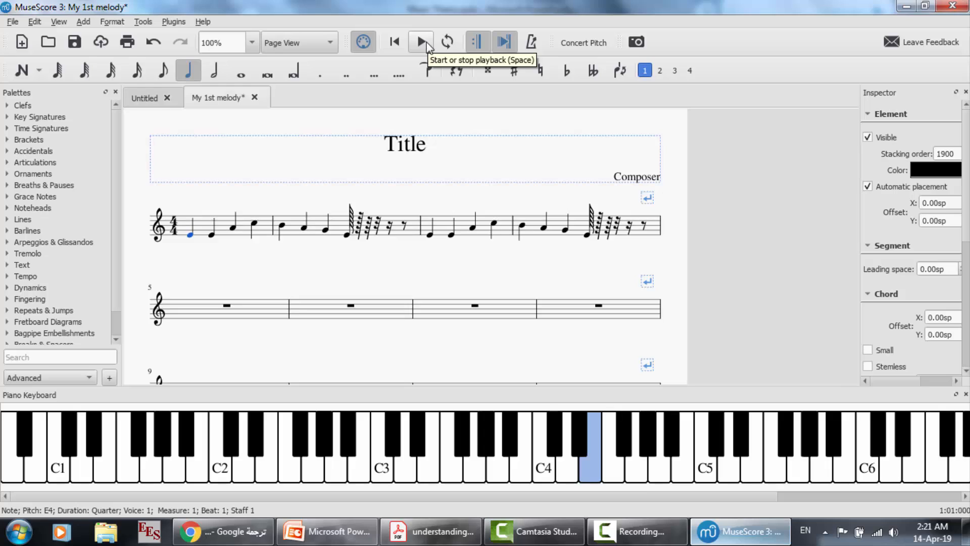
click(422, 43)
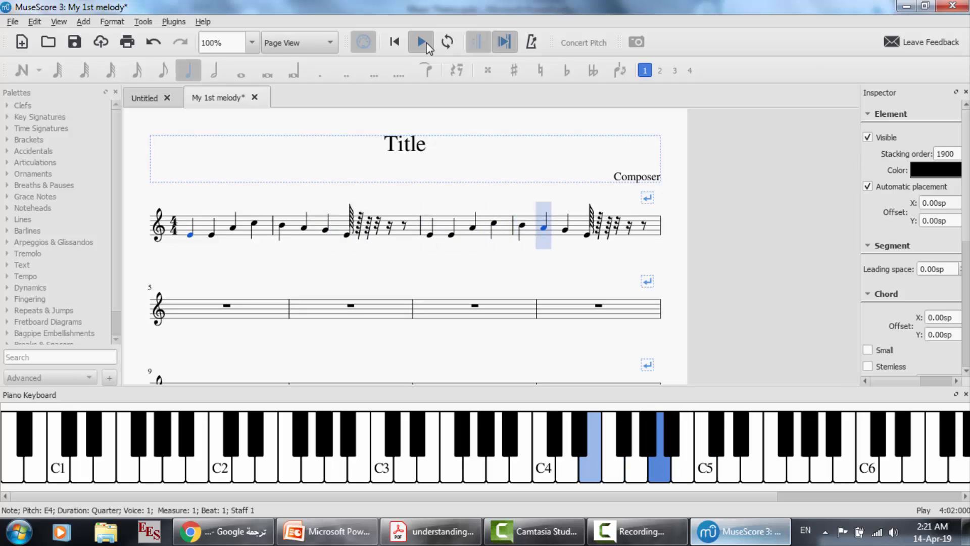
click(427, 46)
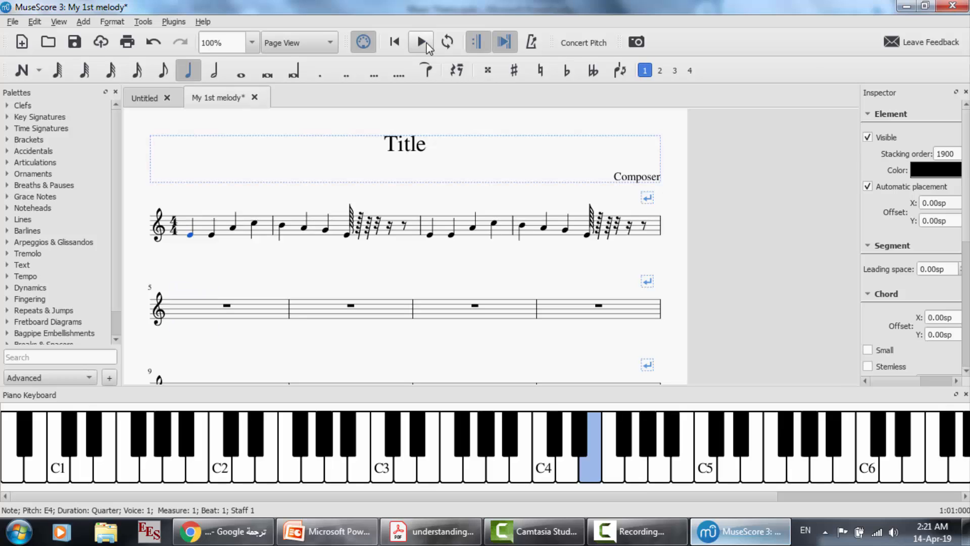
Step: Change the part's instrument to Electric Guitar from the plucked strings through measure 1's staff and part properties
click(241, 220)
right_click(241, 220)
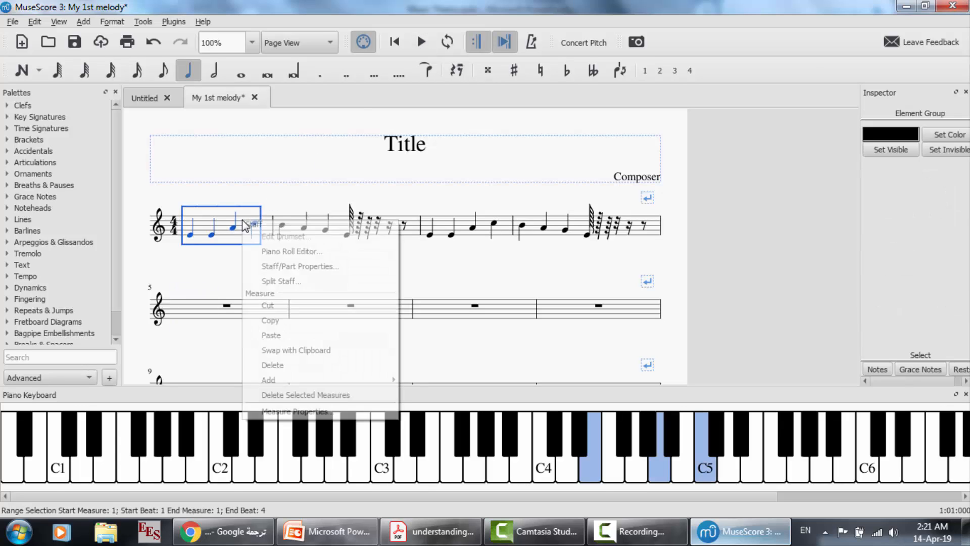
click(286, 268)
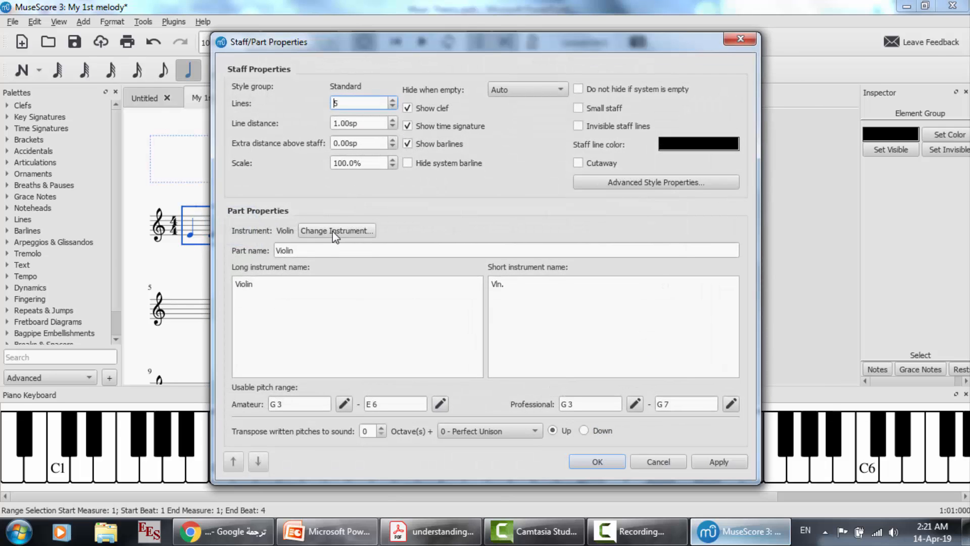
click(333, 231)
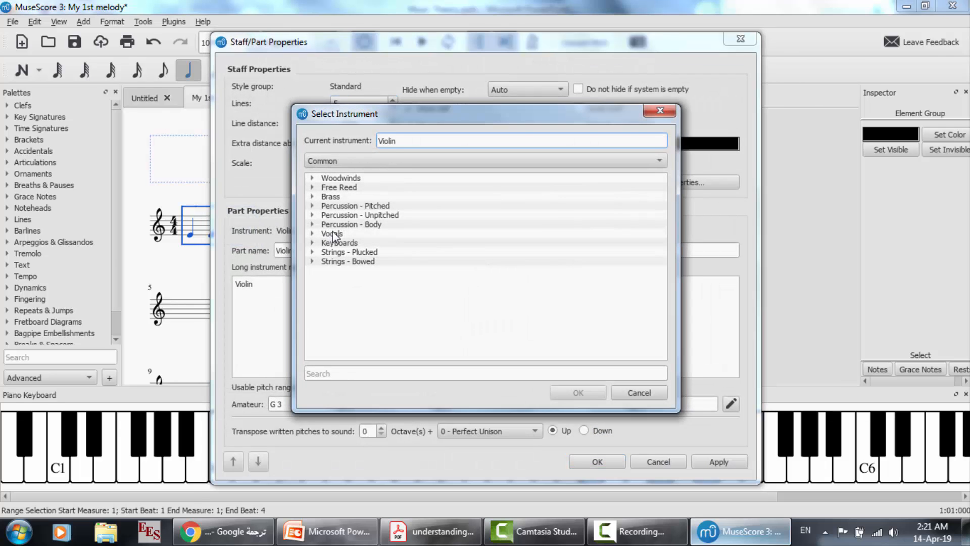
click(312, 252)
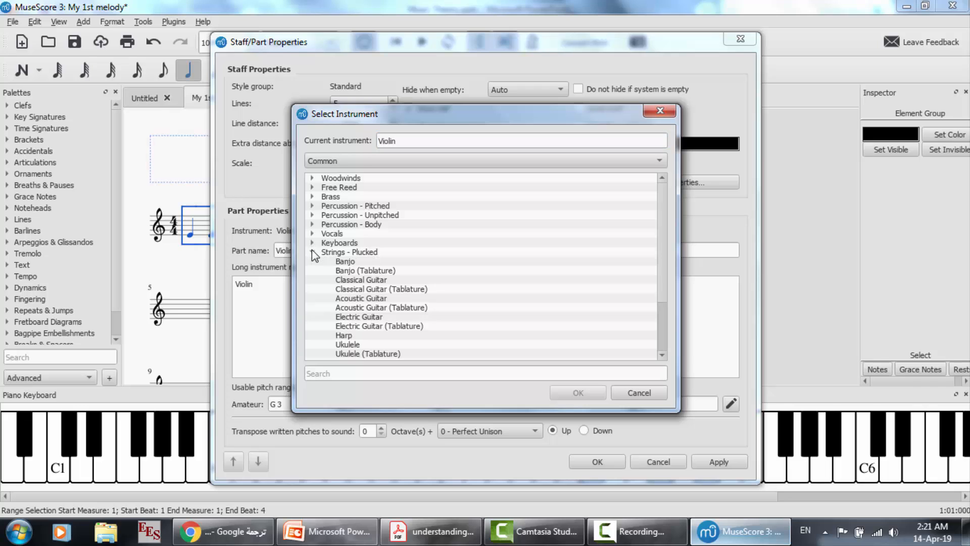
click(378, 318)
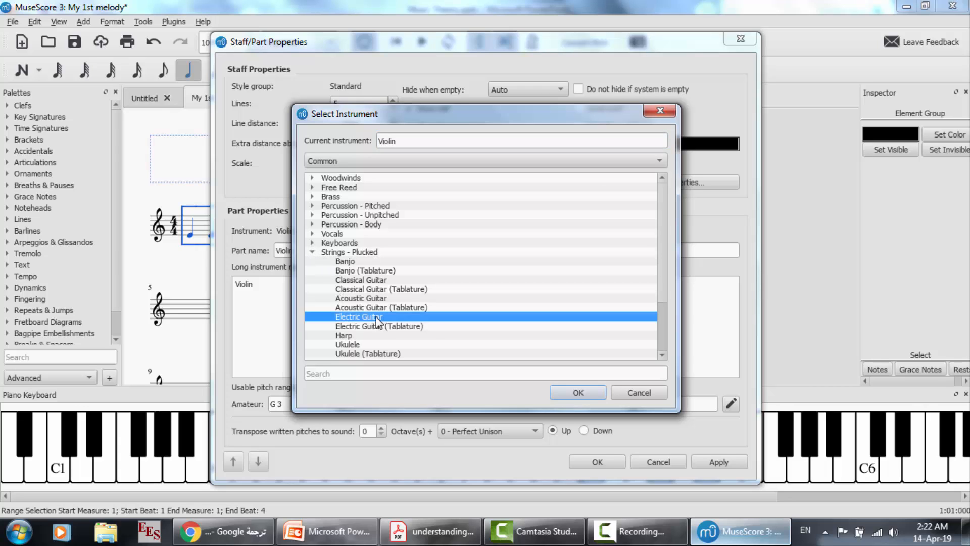
click(571, 393)
click(598, 461)
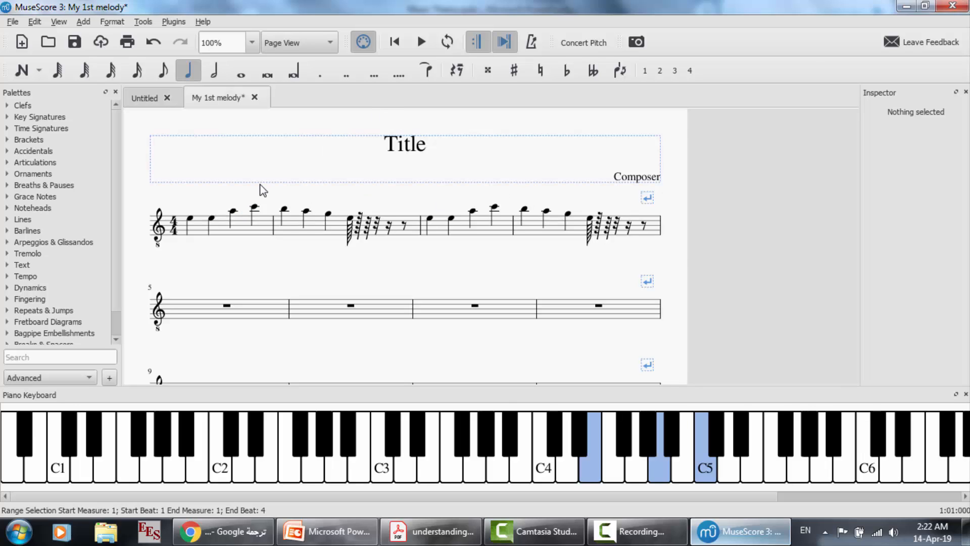
Step: Play the melody to hear the electric guitar sound, stop playback and clear the selection
click(422, 44)
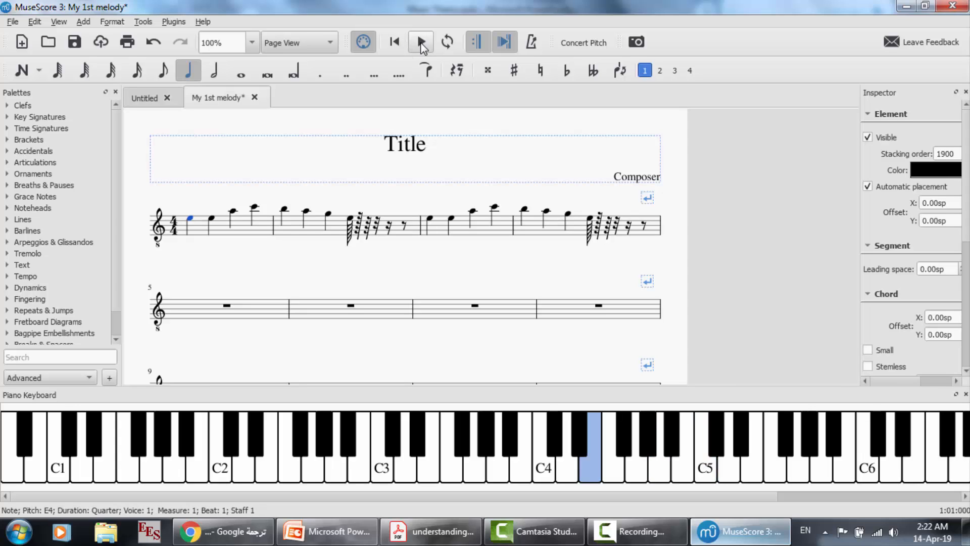
click(421, 43)
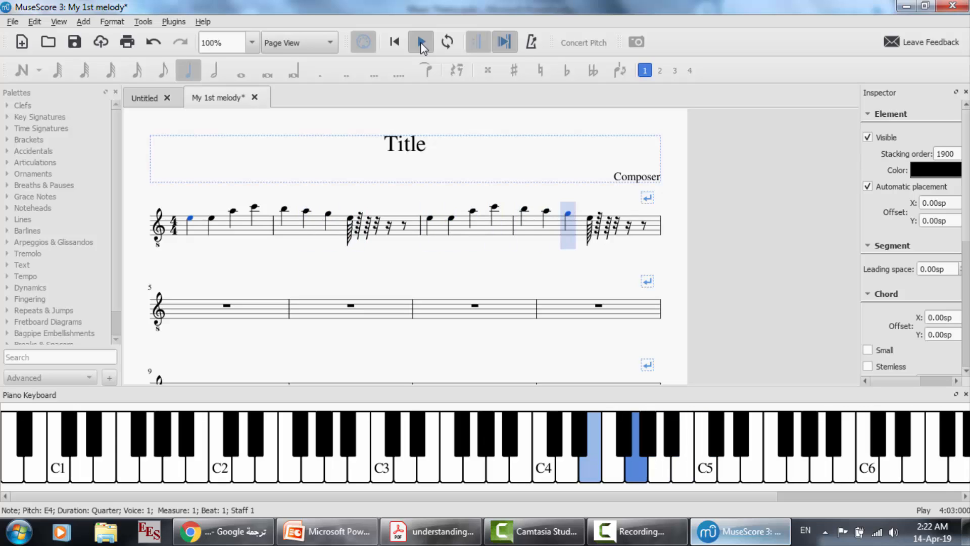
click(420, 48)
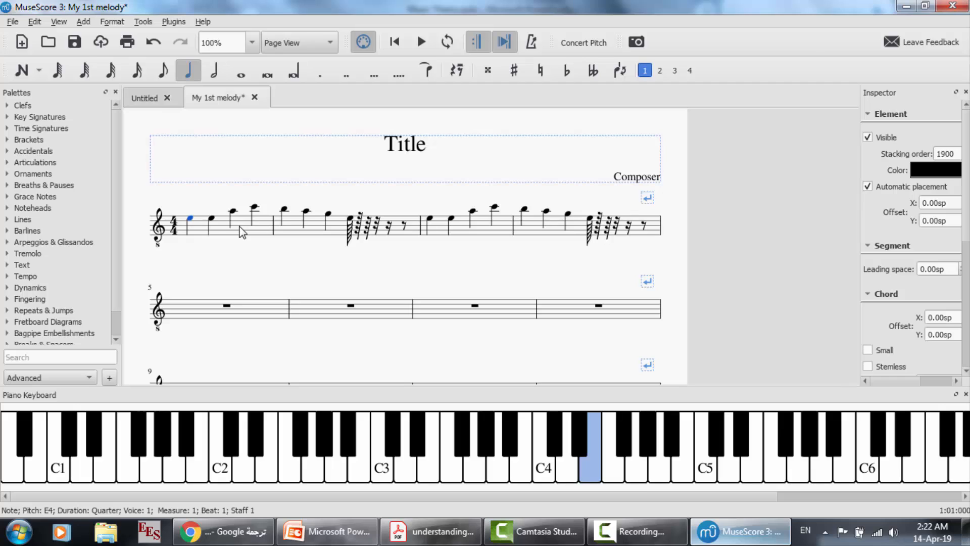
key(Escape)
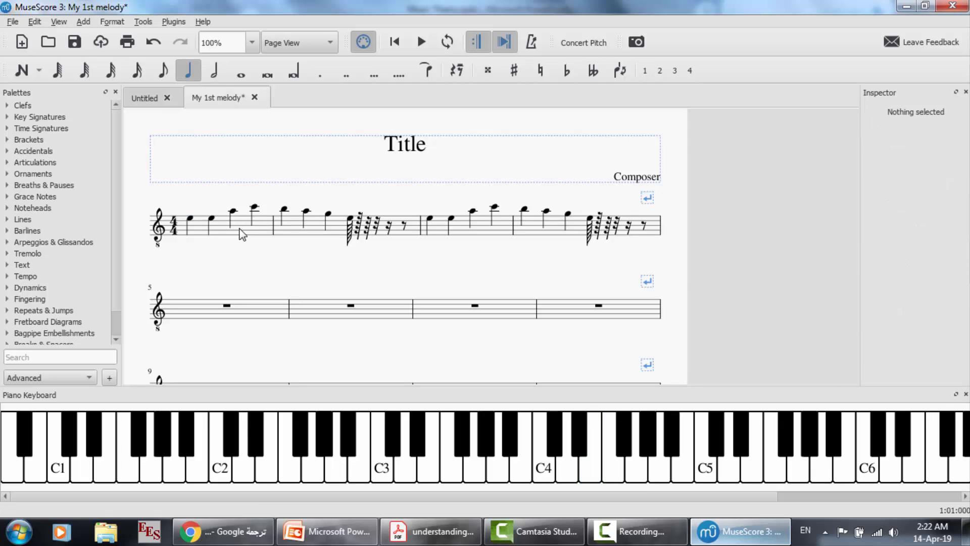
Step: Change the part's instrument to Flute from the Woodwinds family through measure 1's staff and part properties
click(241, 233)
right_click(240, 230)
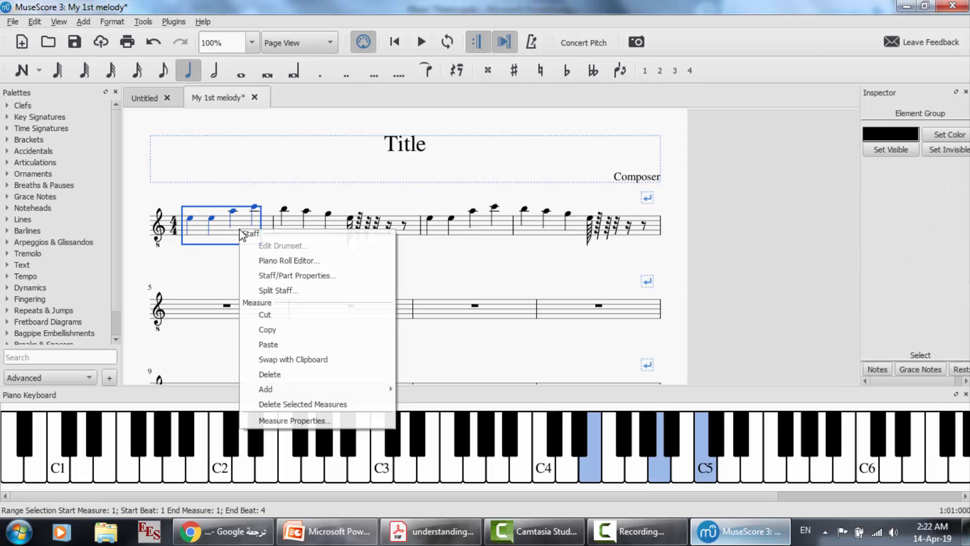
click(278, 275)
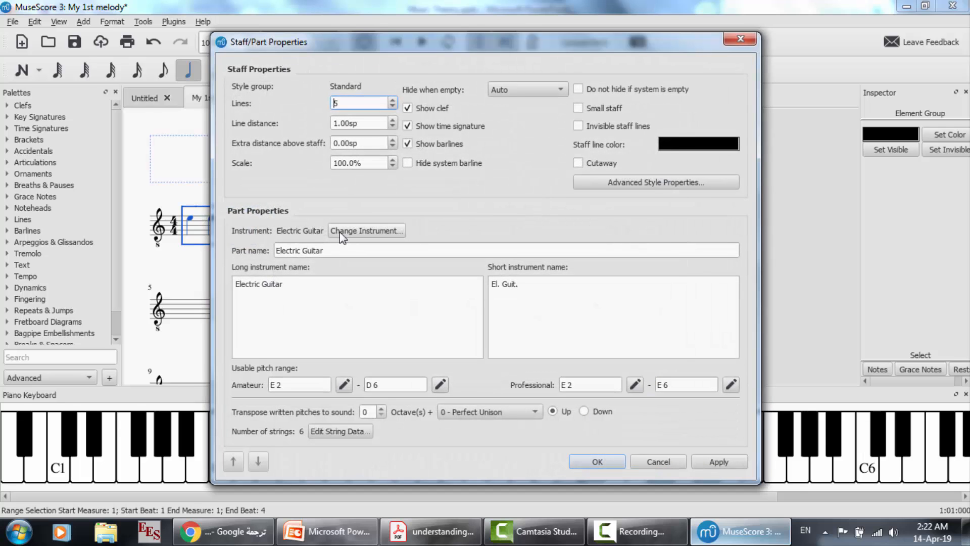
click(342, 232)
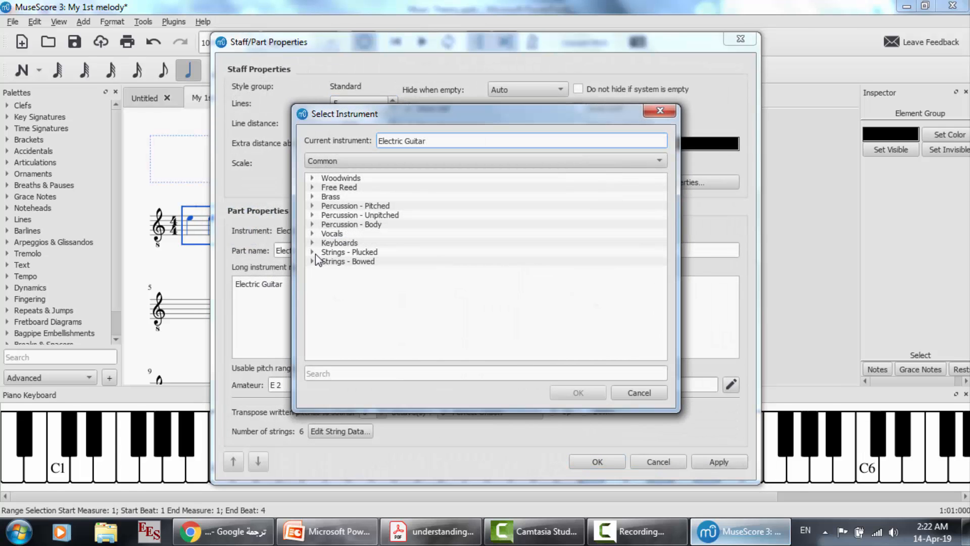
click(313, 196)
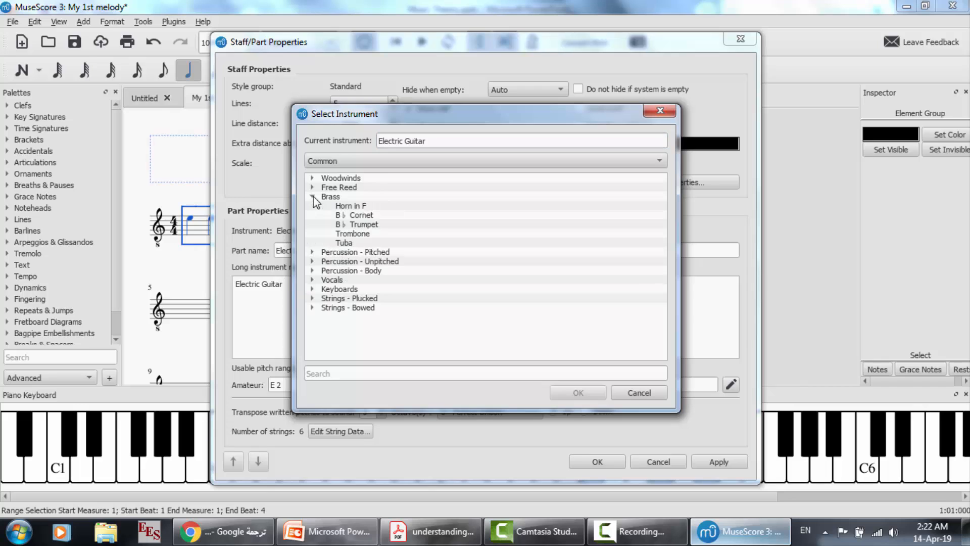
click(313, 196)
click(313, 178)
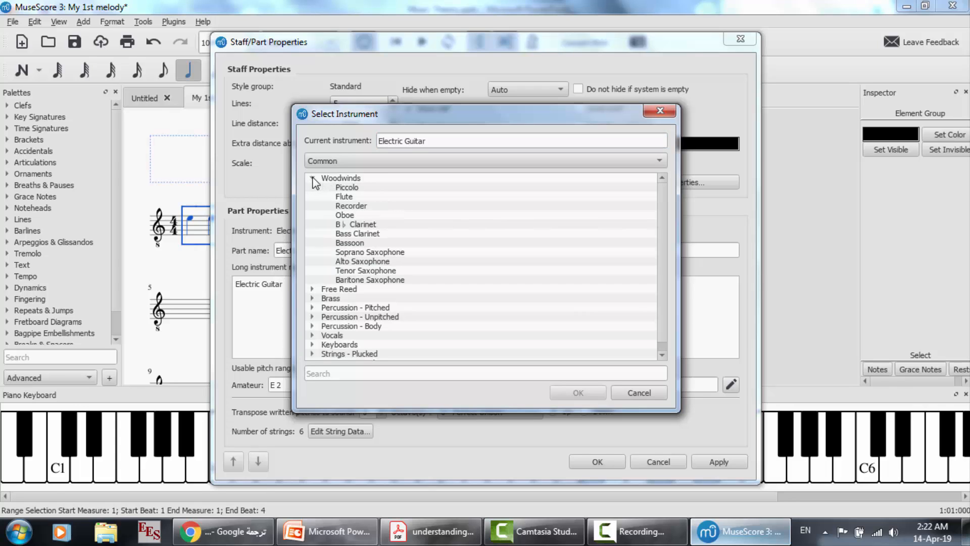
click(356, 197)
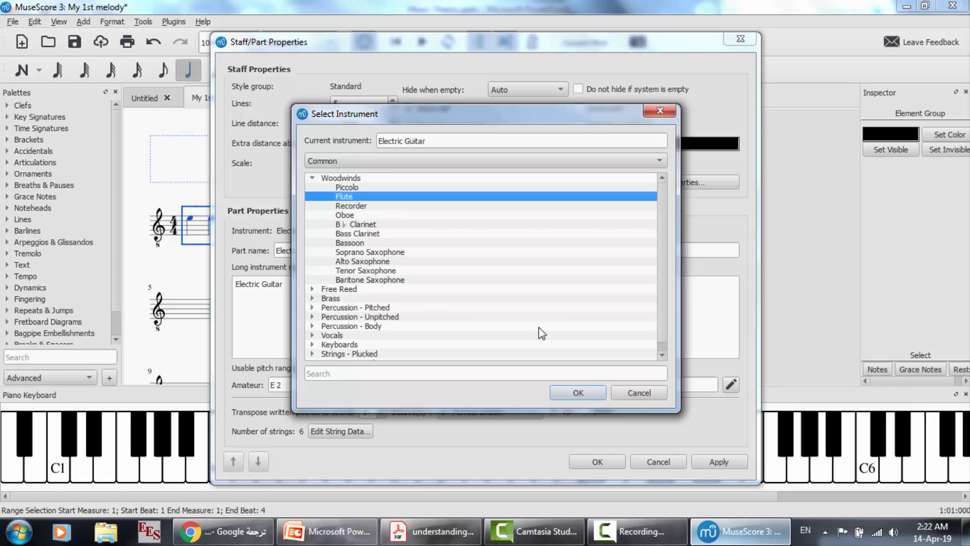
click(590, 395)
click(598, 461)
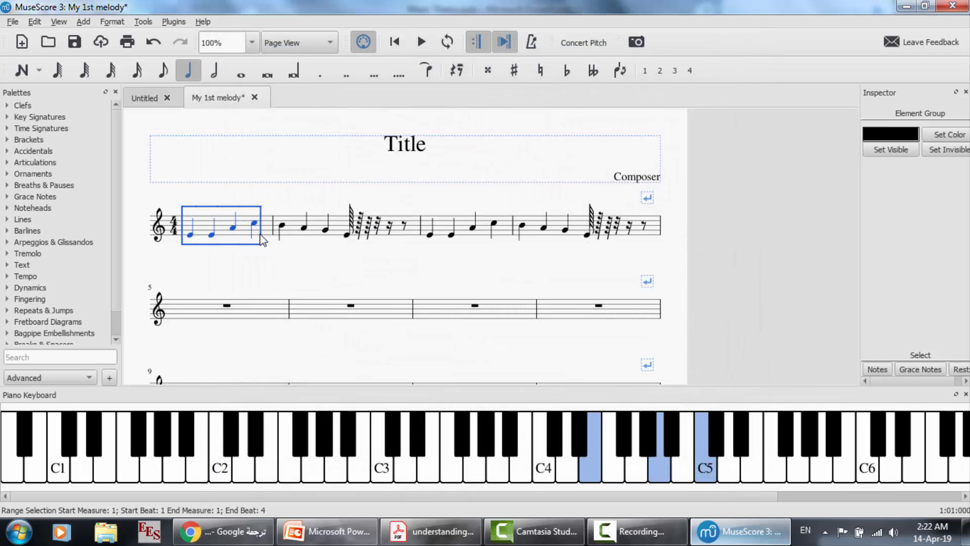
Step: Clear the selection, play the melody from the start with the flute sound, and stop playback
click(250, 264)
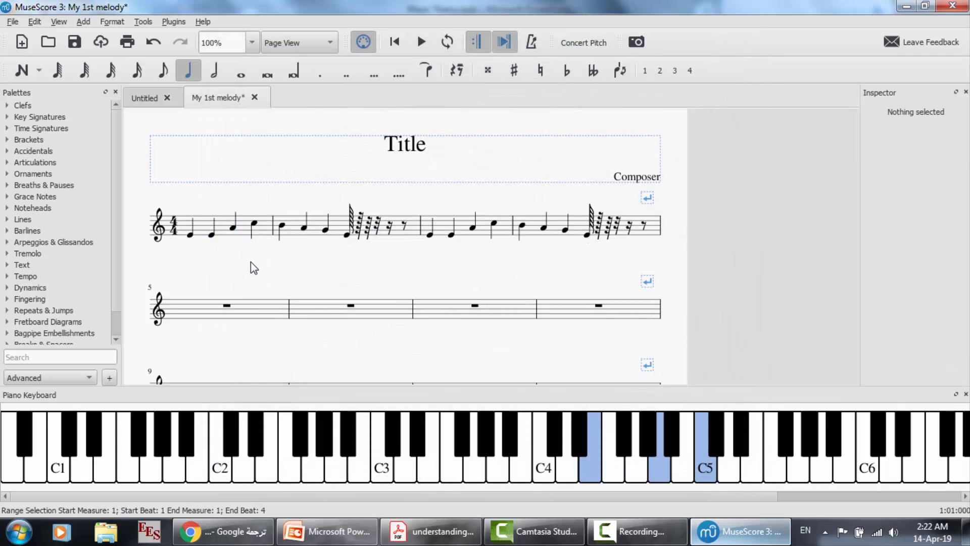
click(389, 46)
click(421, 44)
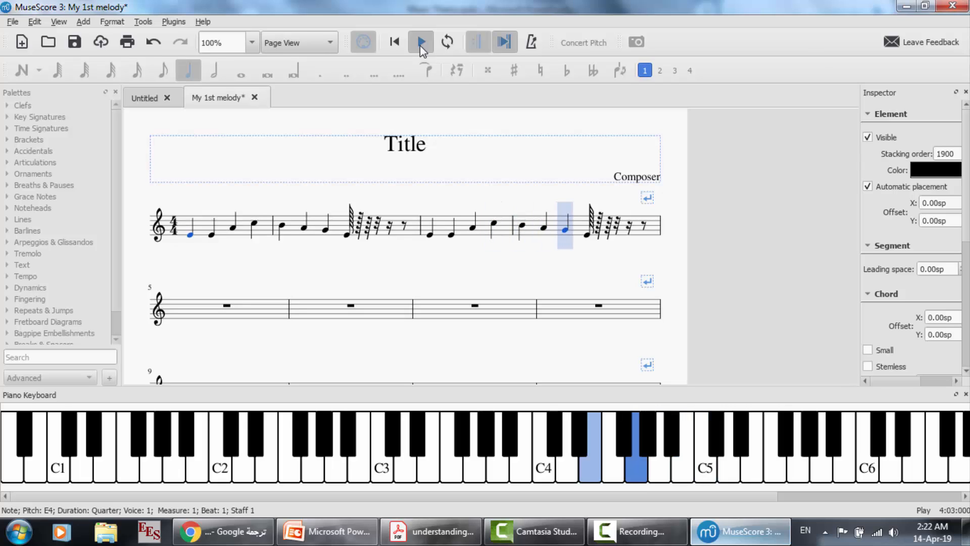
click(420, 45)
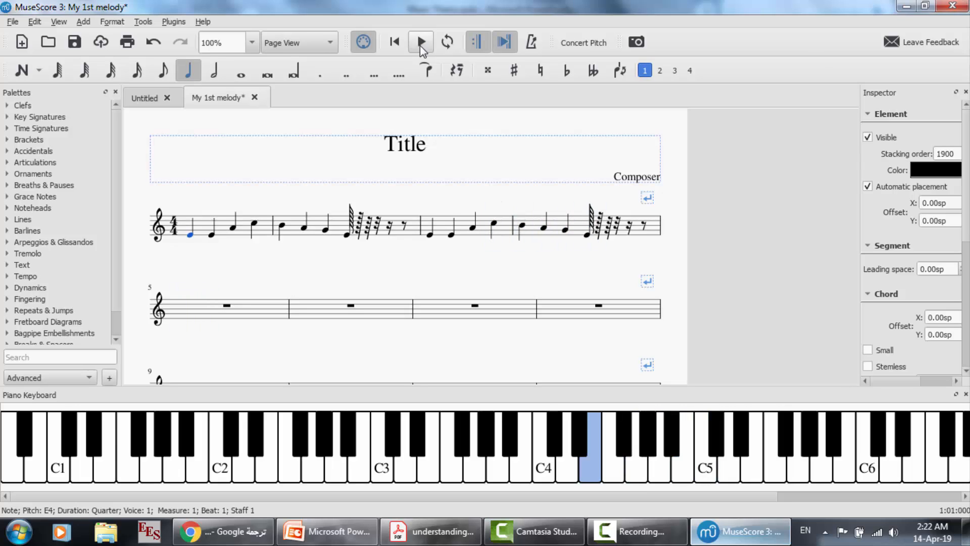
click(233, 268)
Step: Change the part's instrument to Women from the Vocals family through measure 1's staff and part properties
click(205, 220)
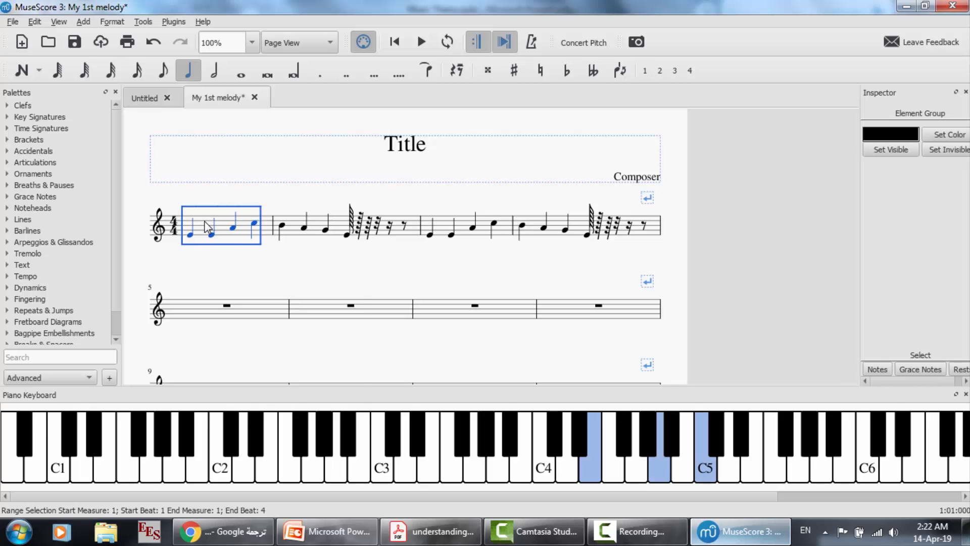
right_click(205, 221)
click(241, 272)
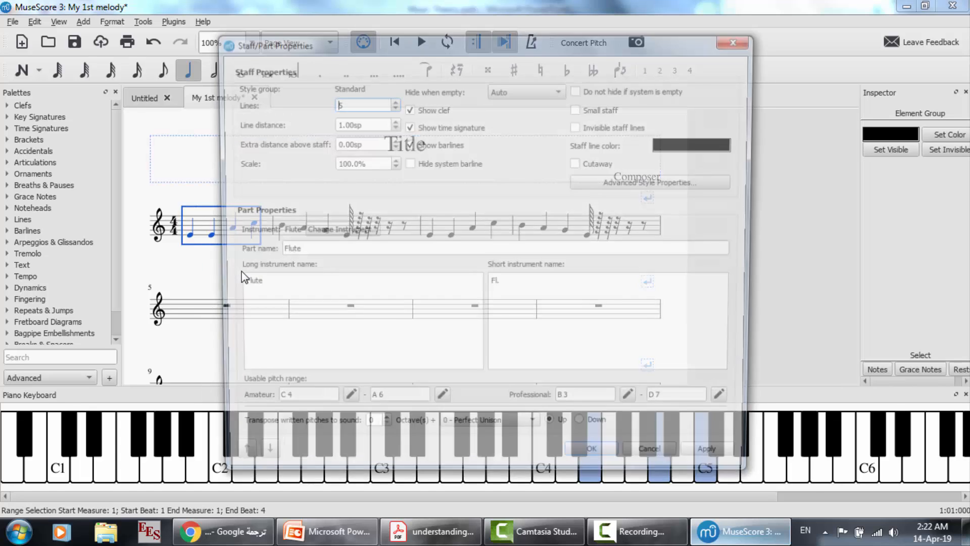
click(332, 234)
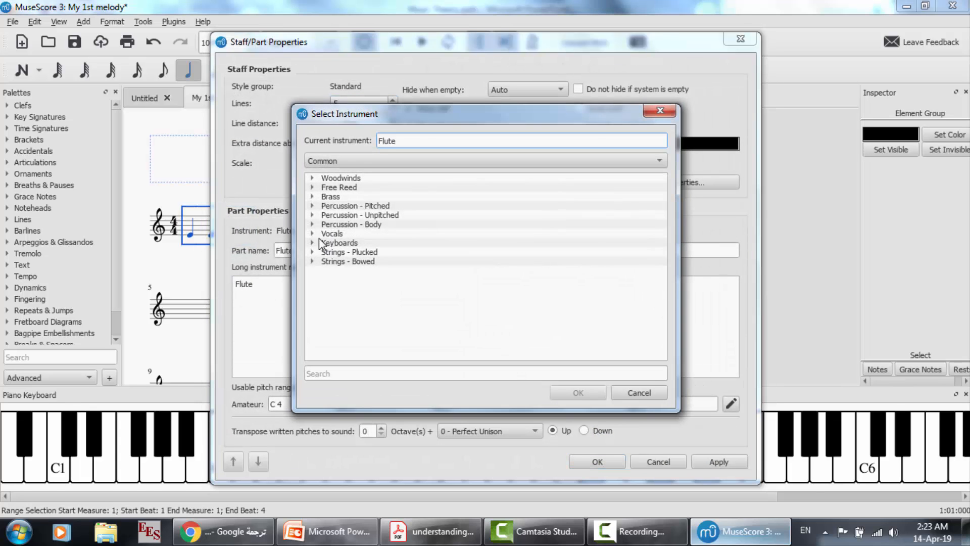
click(314, 235)
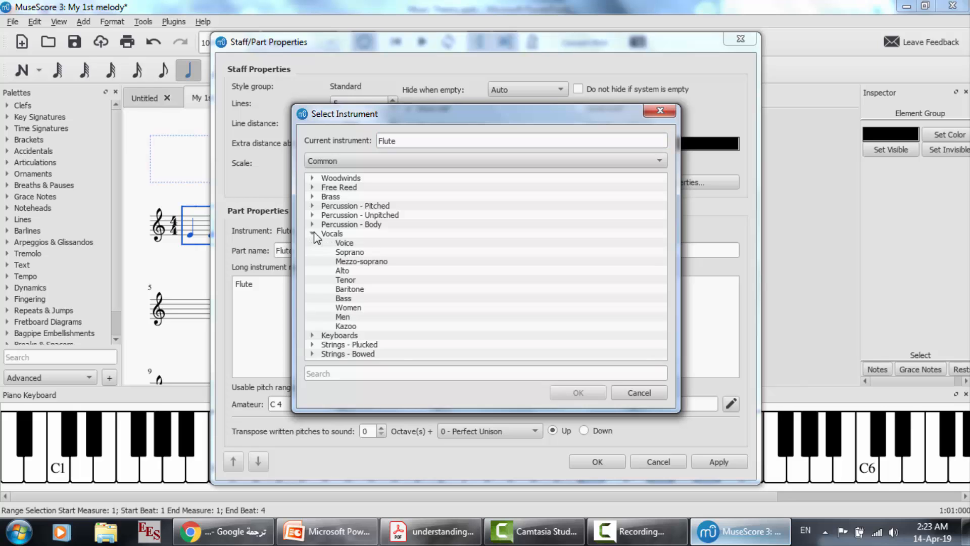
click(354, 309)
click(593, 391)
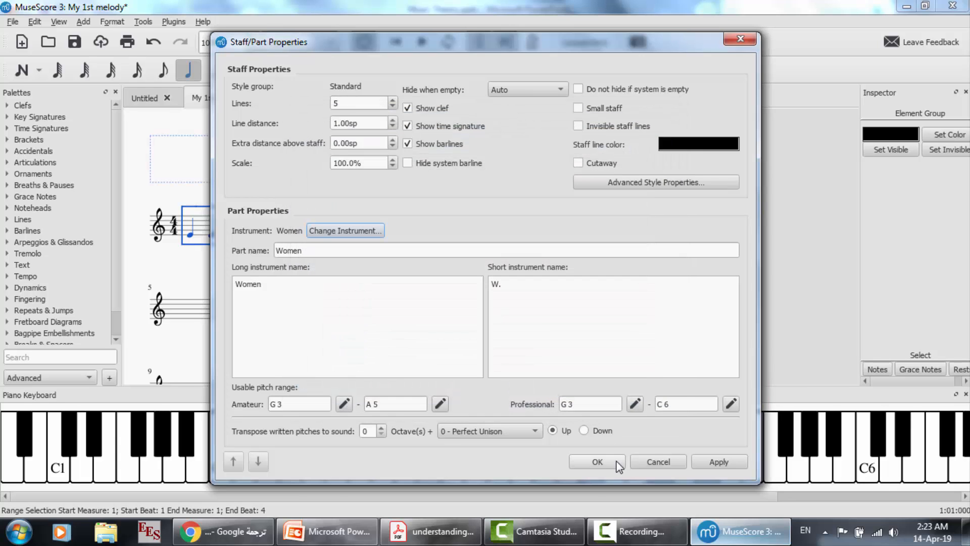
click(601, 461)
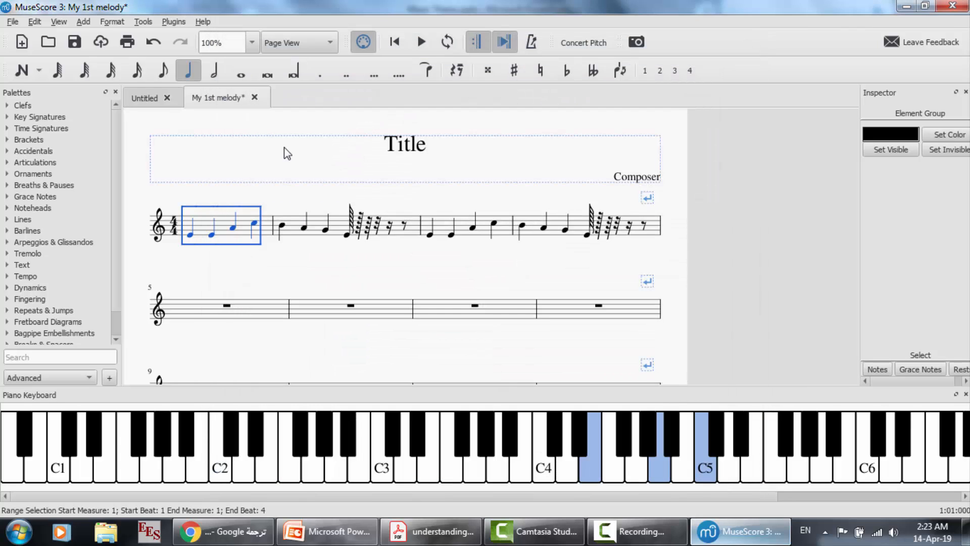
Step: Clear the selection, play the melody to hear the women's voices, and stop playback
click(247, 271)
click(429, 43)
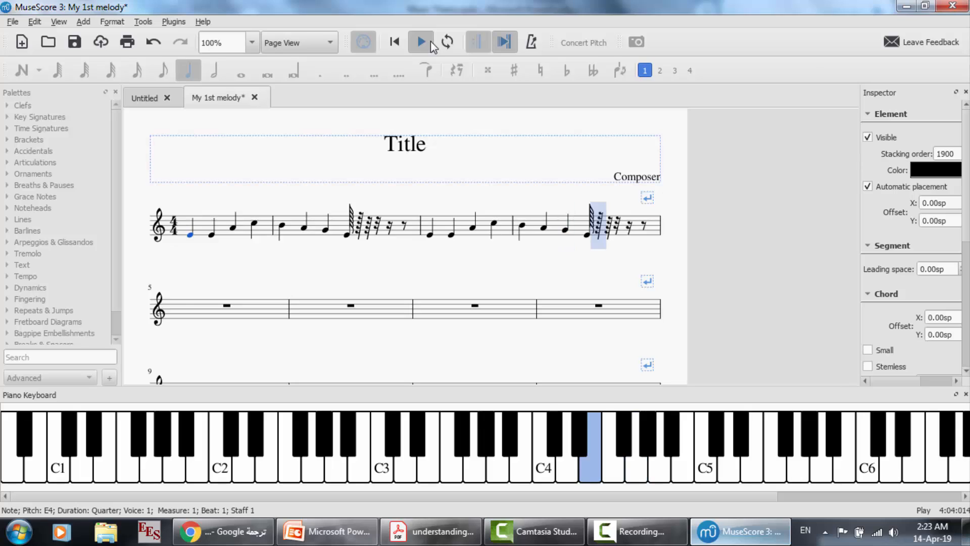
click(431, 42)
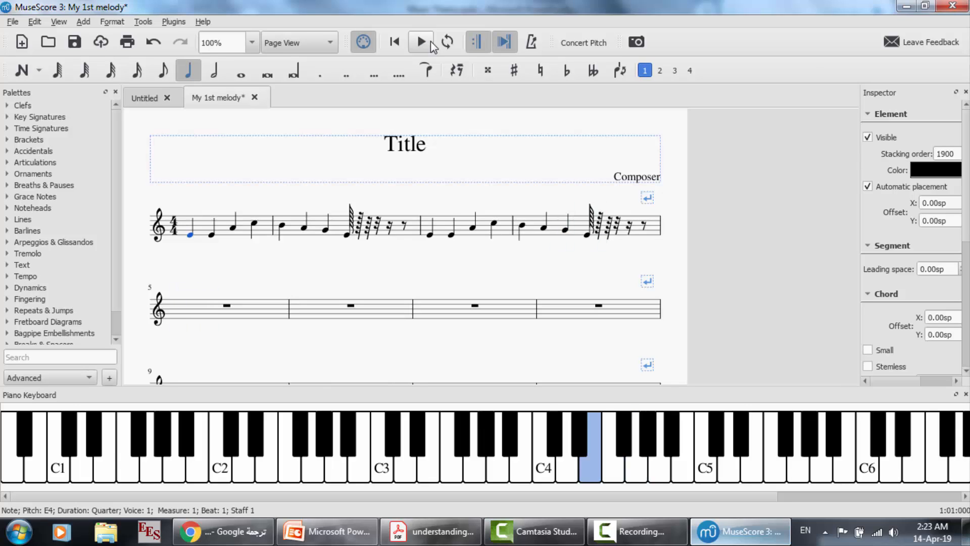
Step: Change the part's instrument to Men from the Vocals family through measure 1's staff and part properties
click(242, 230)
right_click(242, 229)
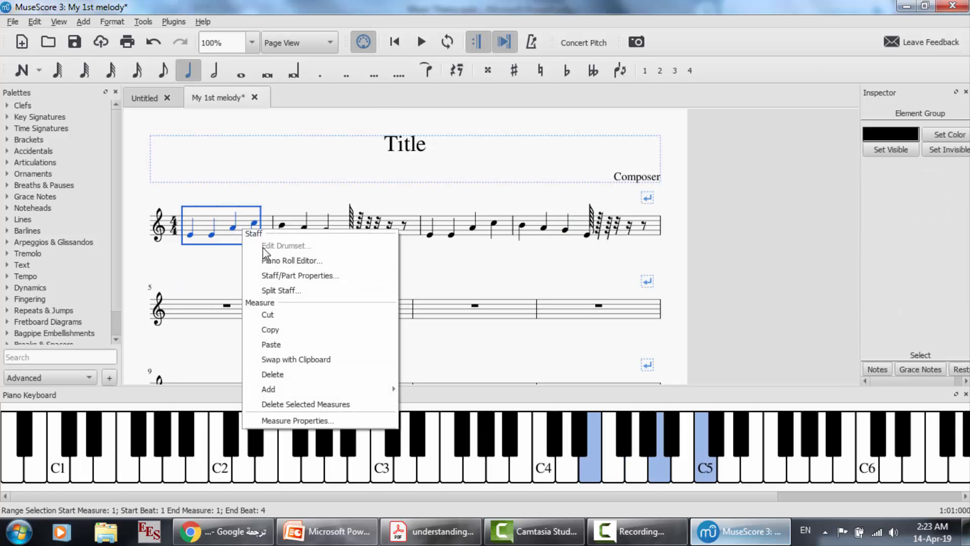
click(276, 273)
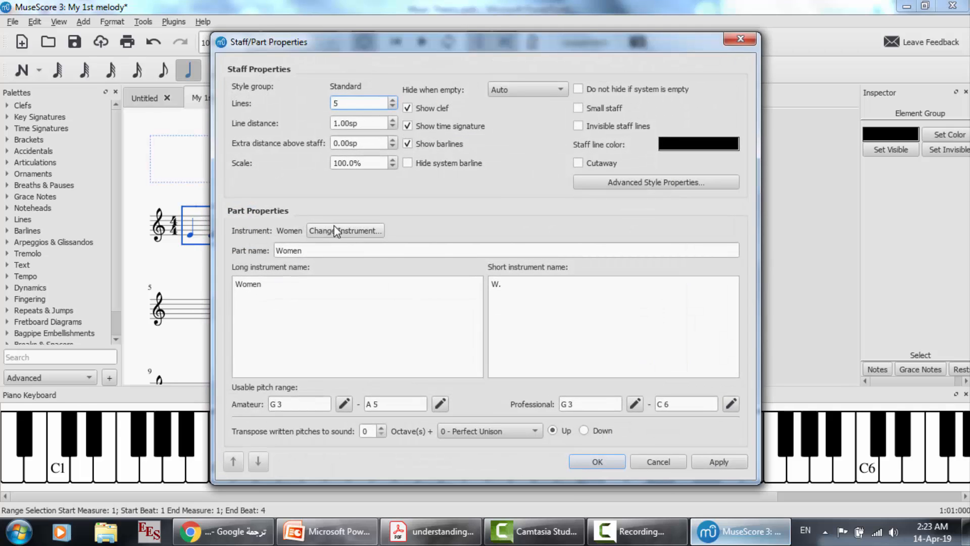
click(333, 231)
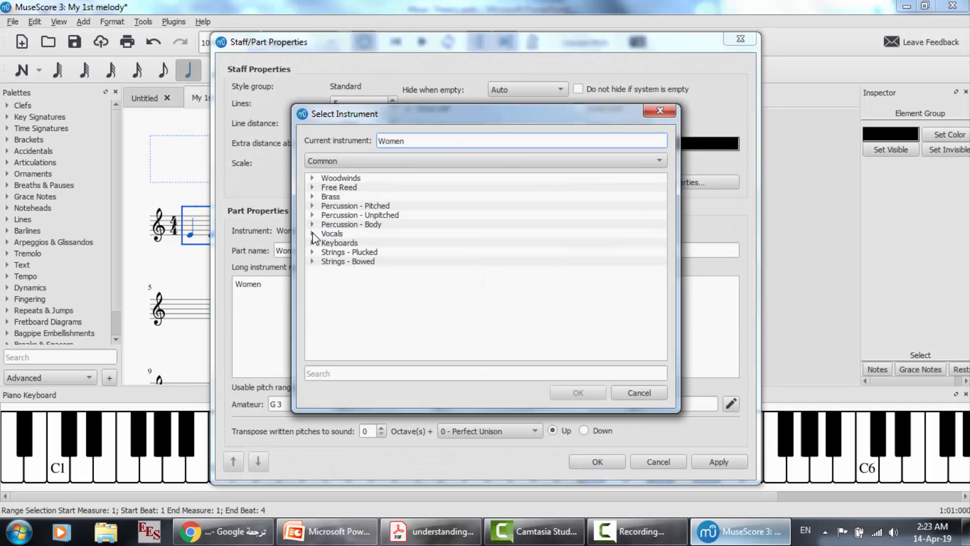
click(313, 234)
click(347, 317)
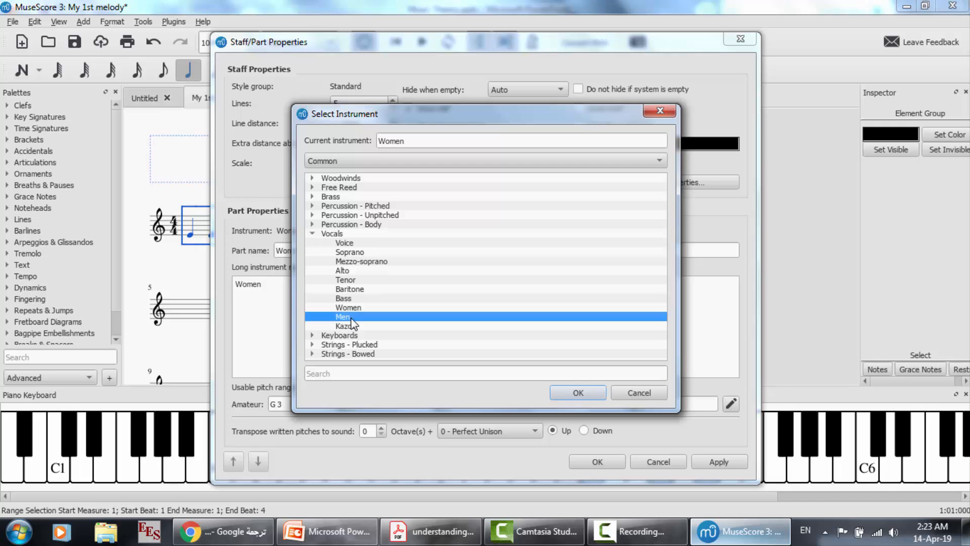
click(574, 394)
click(601, 468)
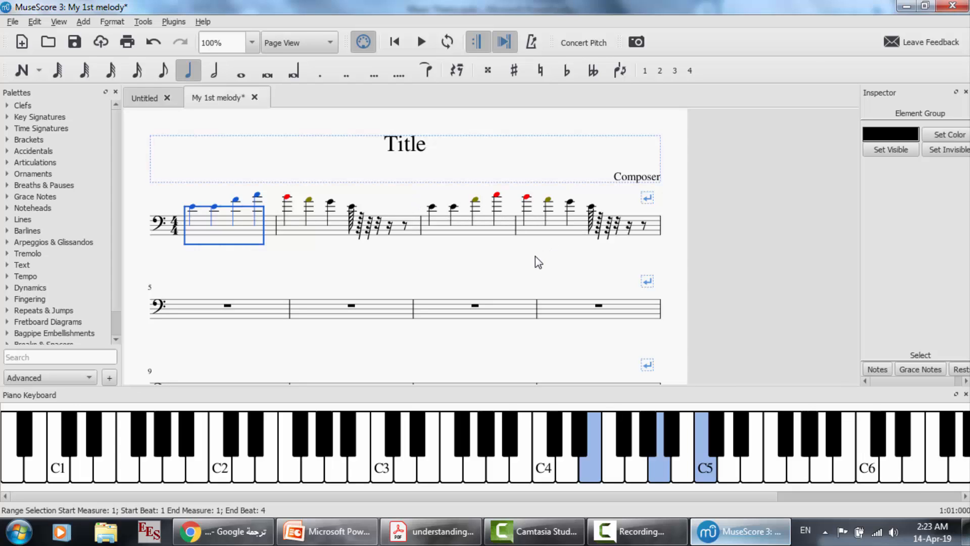
Step: Clear the selection, play the melody with the men's voices, stop playback and rewind to the start
key(Escape)
click(421, 42)
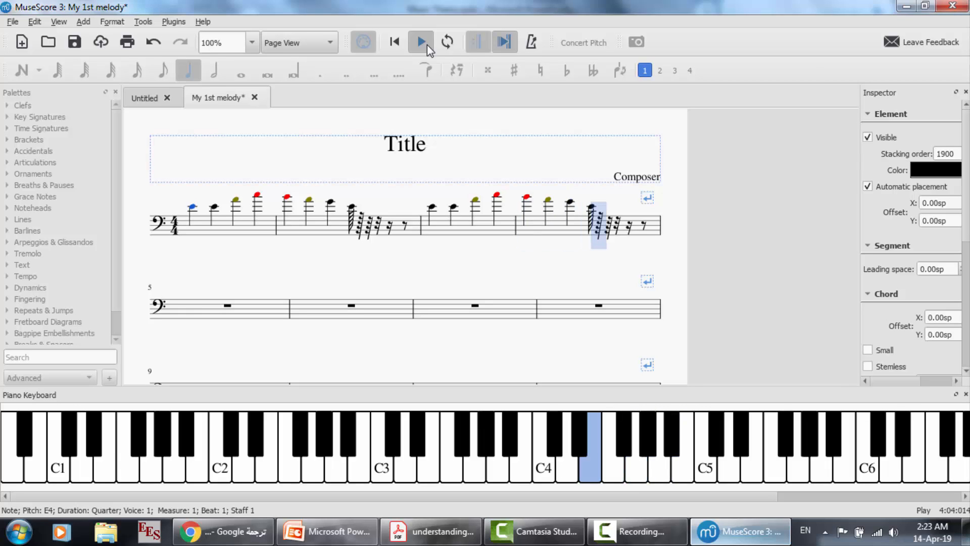
click(422, 42)
click(392, 46)
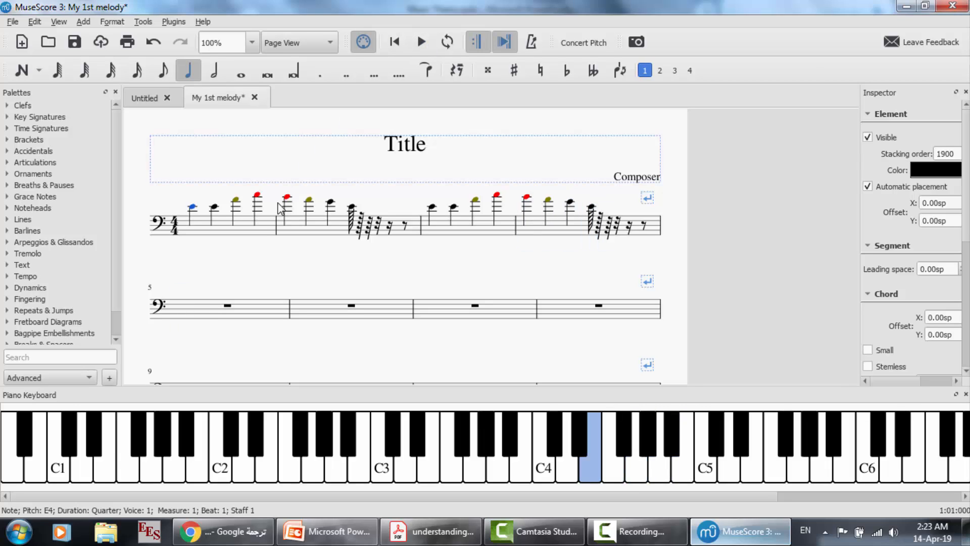
Step: Change the part's instrument to Contrabass from the Strings - Bowed family through measure 1's staff and part properties
click(255, 231)
right_click(254, 230)
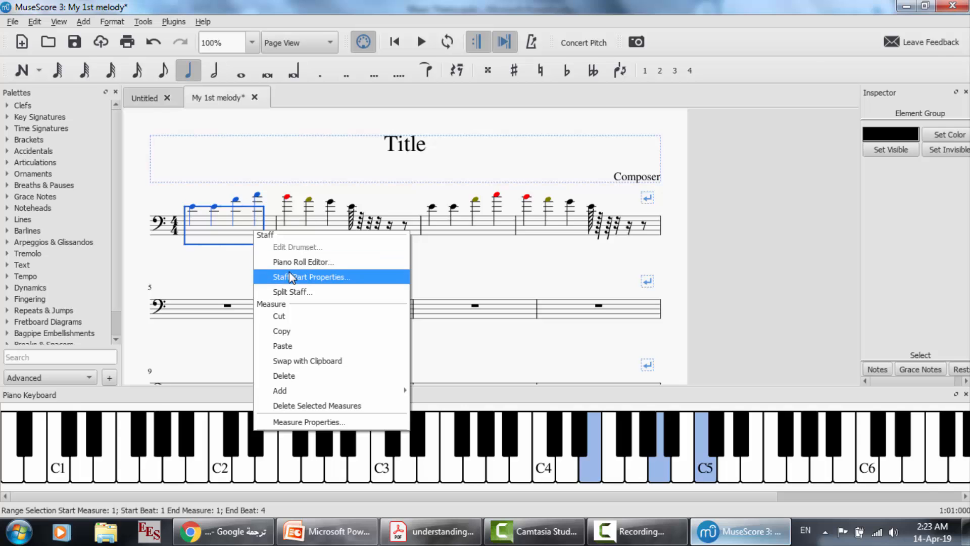
click(290, 275)
click(325, 232)
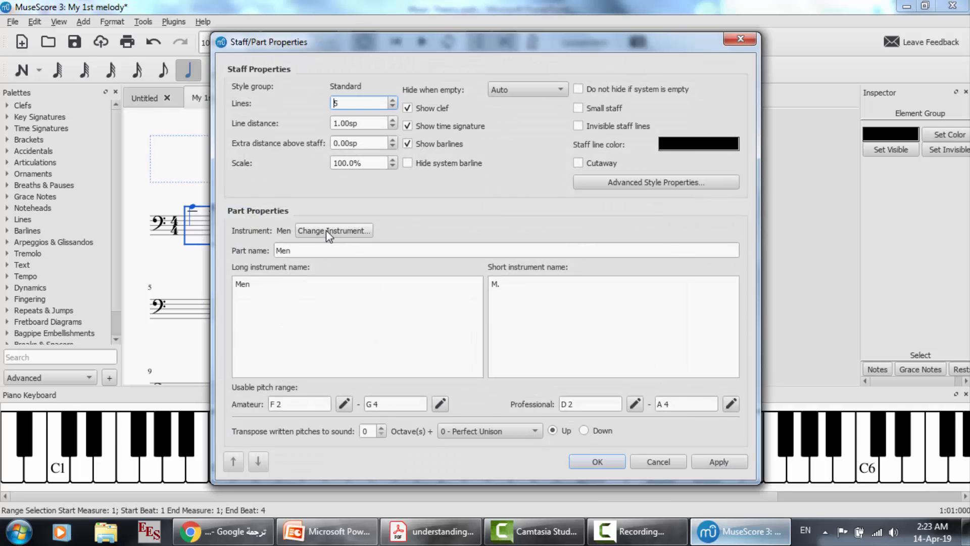
click(312, 252)
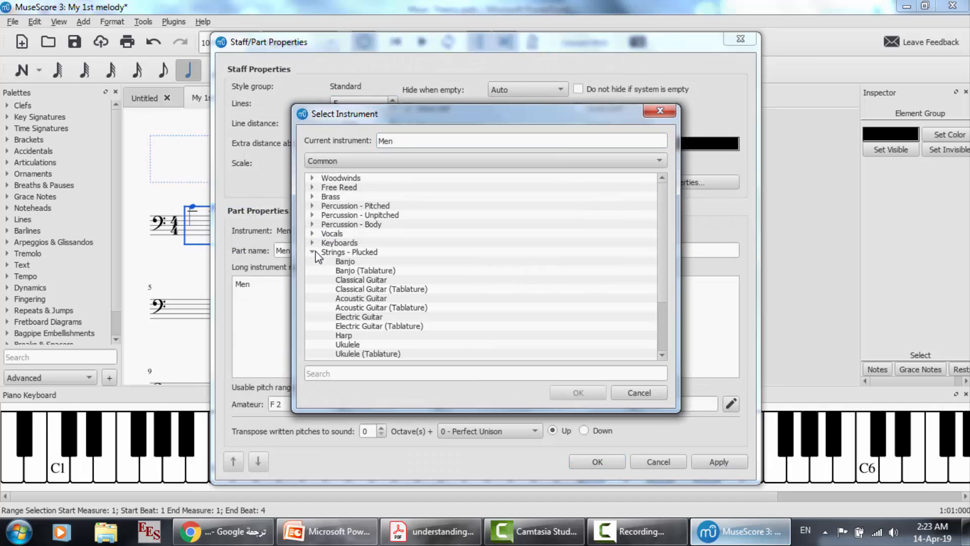
click(313, 253)
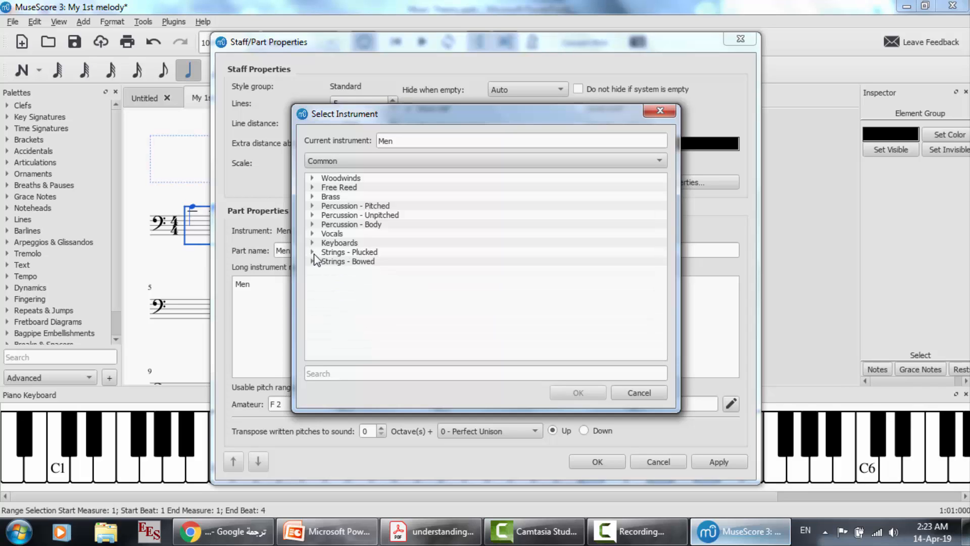
click(309, 261)
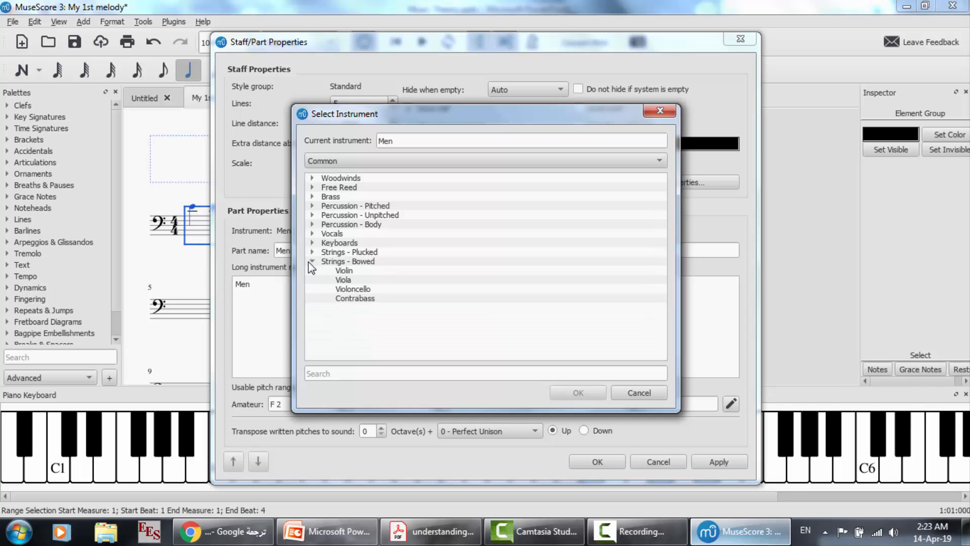
click(342, 299)
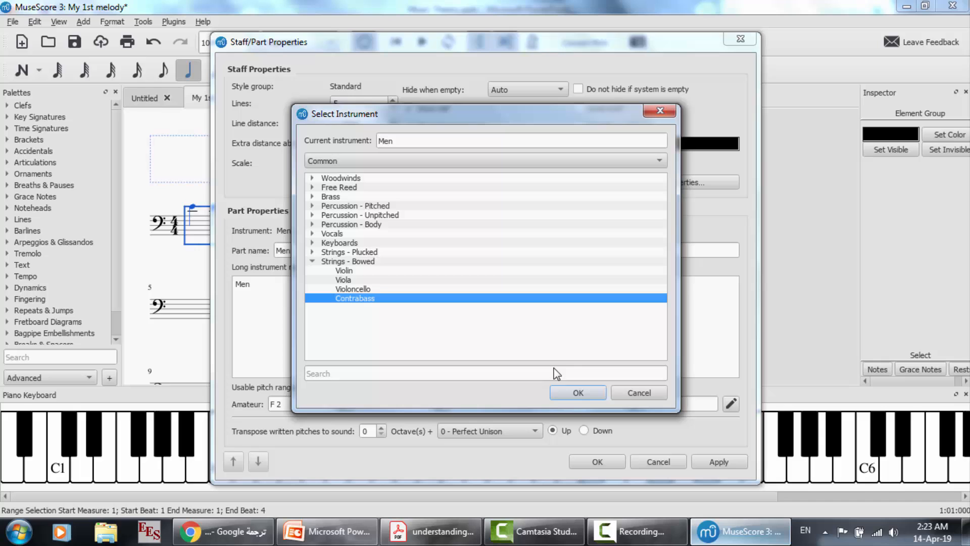
click(575, 394)
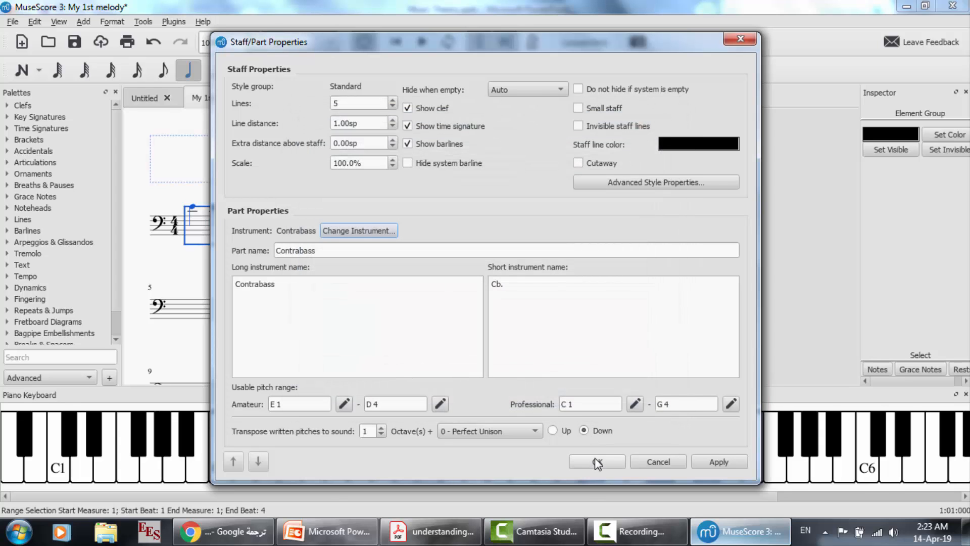
click(596, 462)
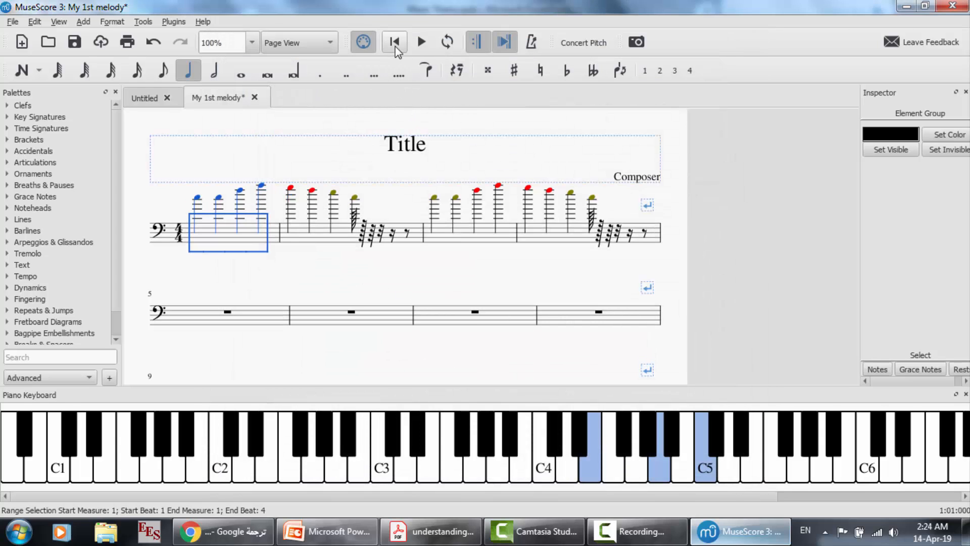
Step: Play the melody to hear the contrabass, stop playback and rewind to the start
click(416, 45)
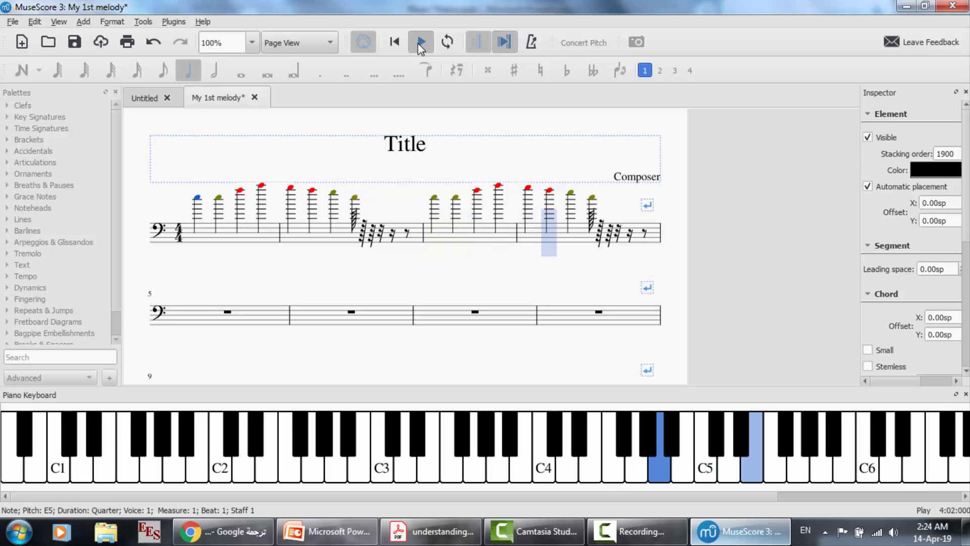
click(420, 45)
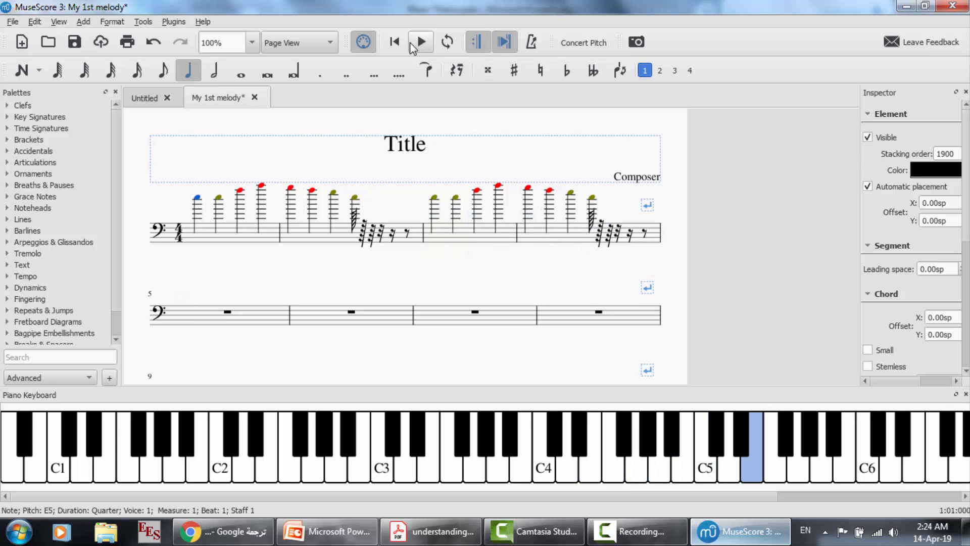
click(395, 43)
Step: Change the part's instrument to Organ from the Keyboards family through measure 1's staff and part properties
click(237, 236)
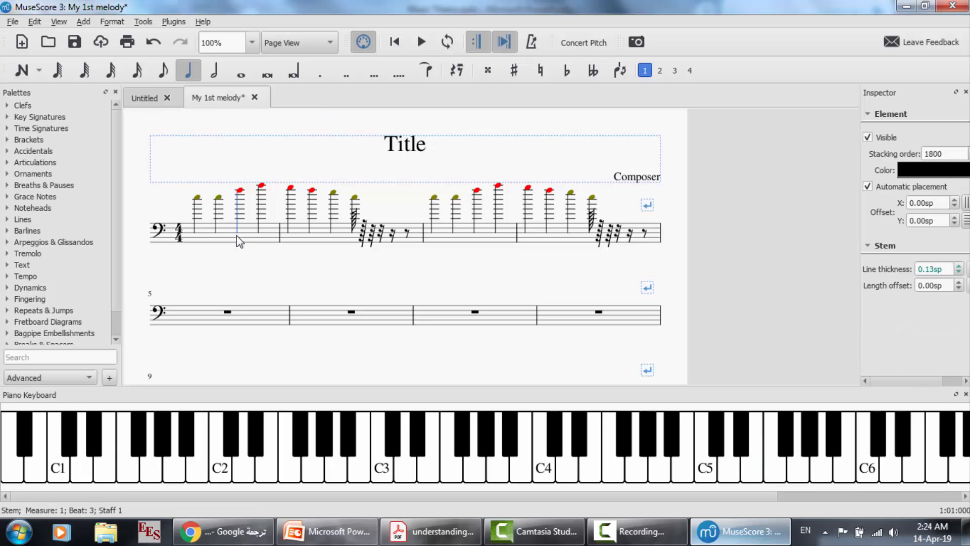
click(228, 239)
right_click(228, 240)
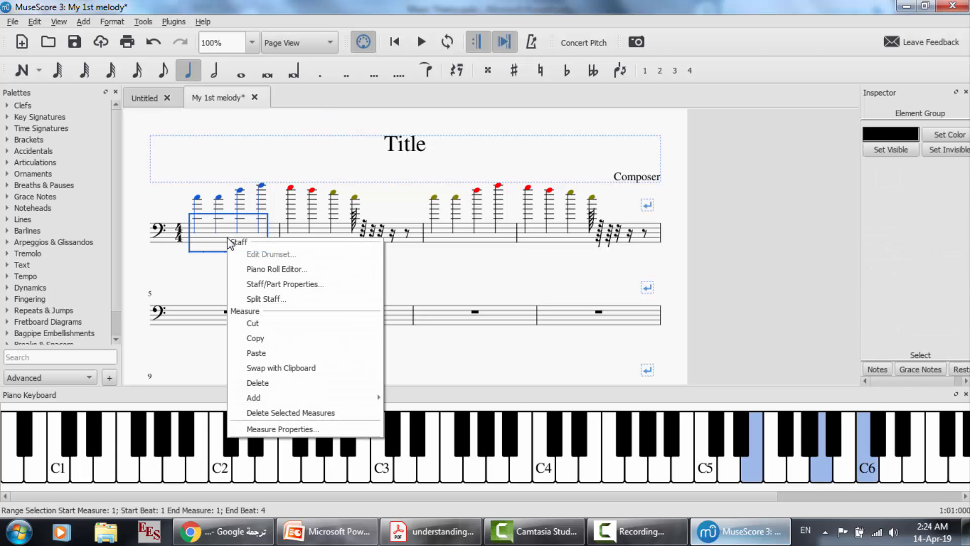
click(262, 284)
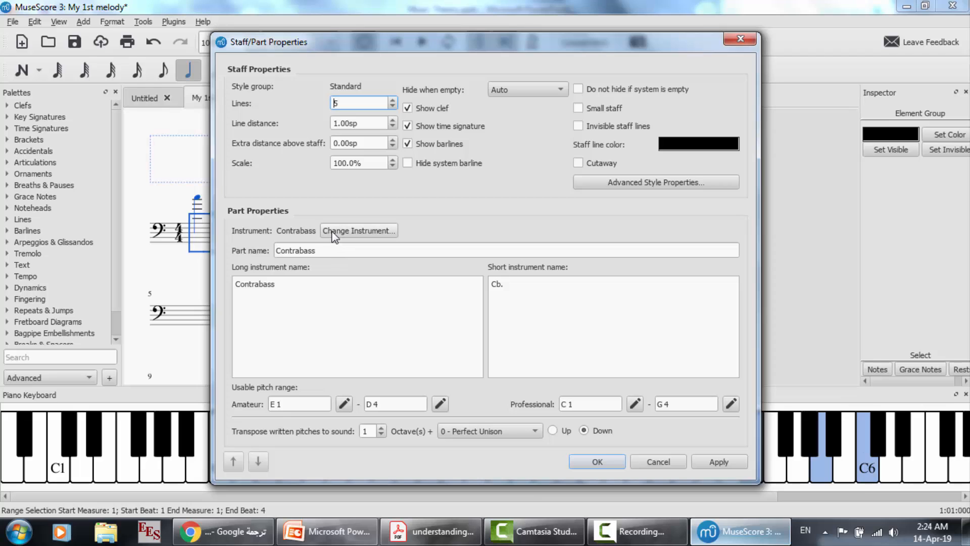
click(333, 232)
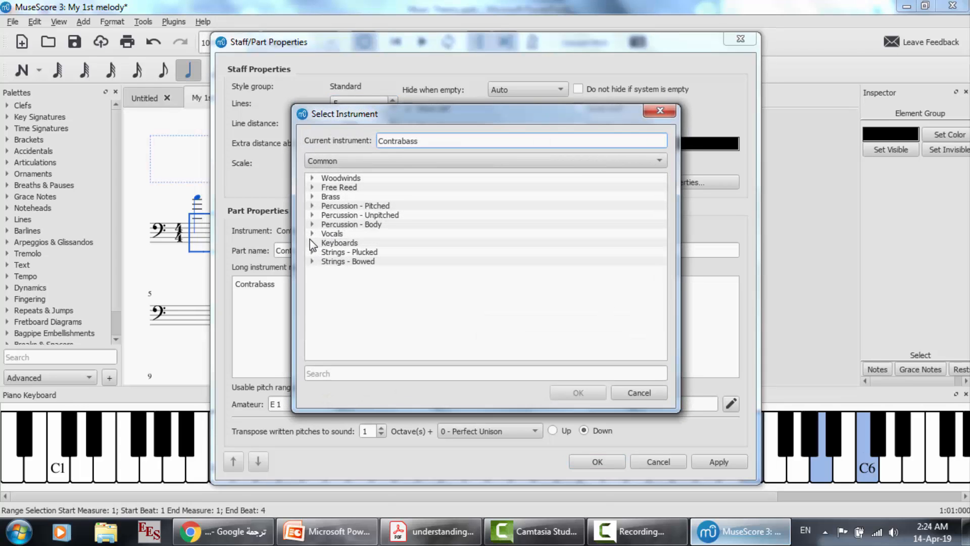
click(312, 242)
click(351, 252)
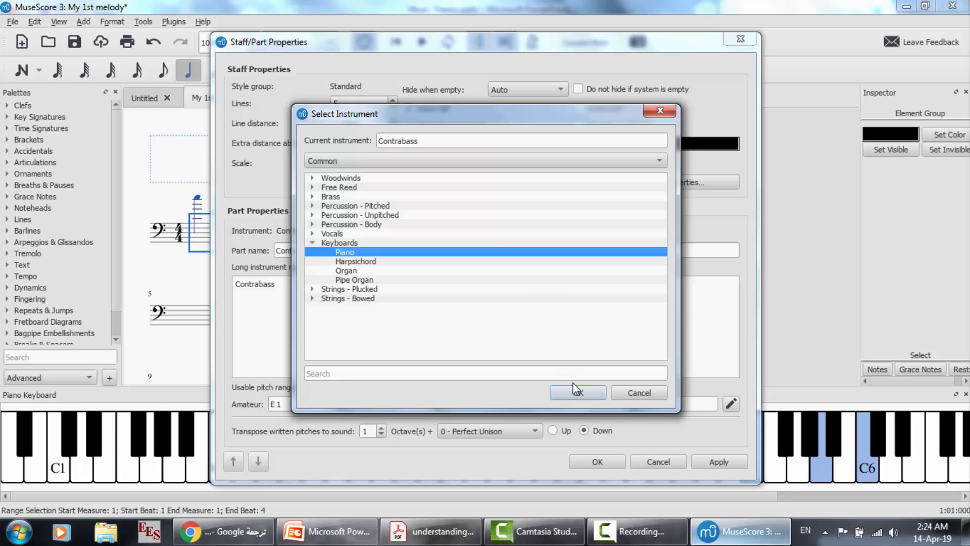
click(388, 271)
click(575, 393)
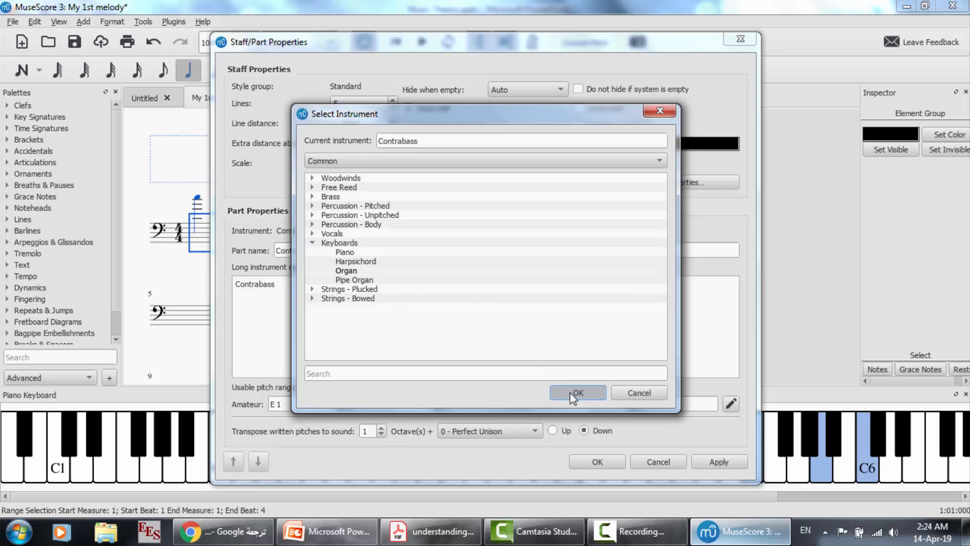
click(598, 461)
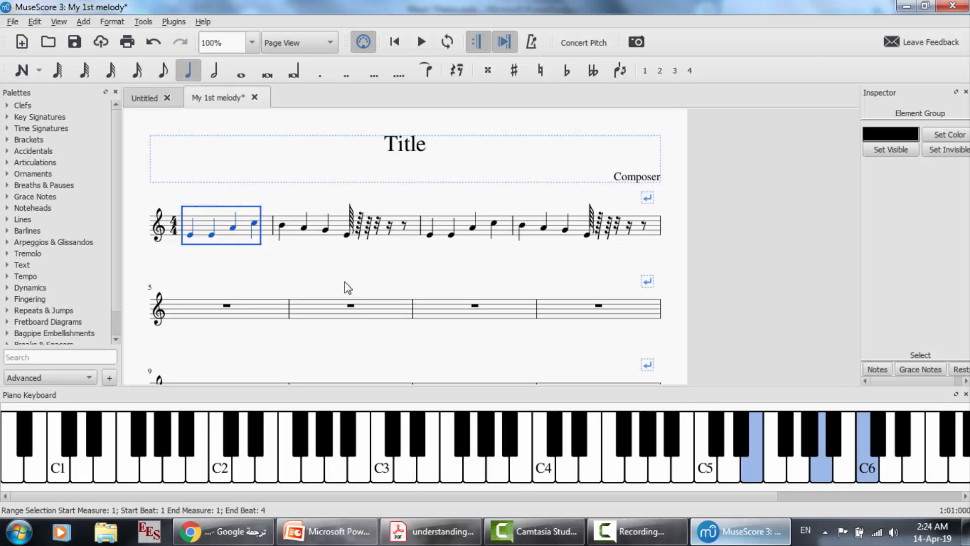
Step: Clear the measure selection, play the melody with the organ sound, and stop playback
key(Escape)
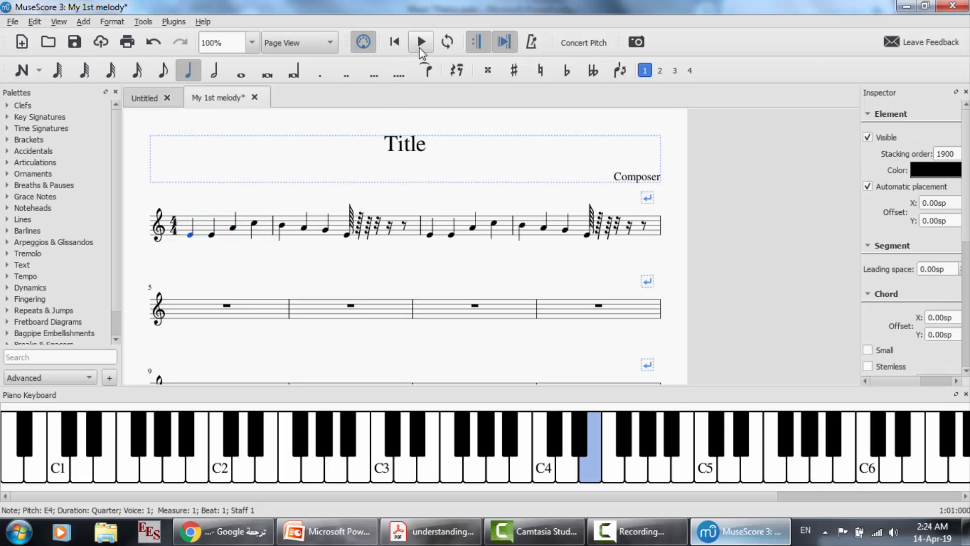
click(421, 42)
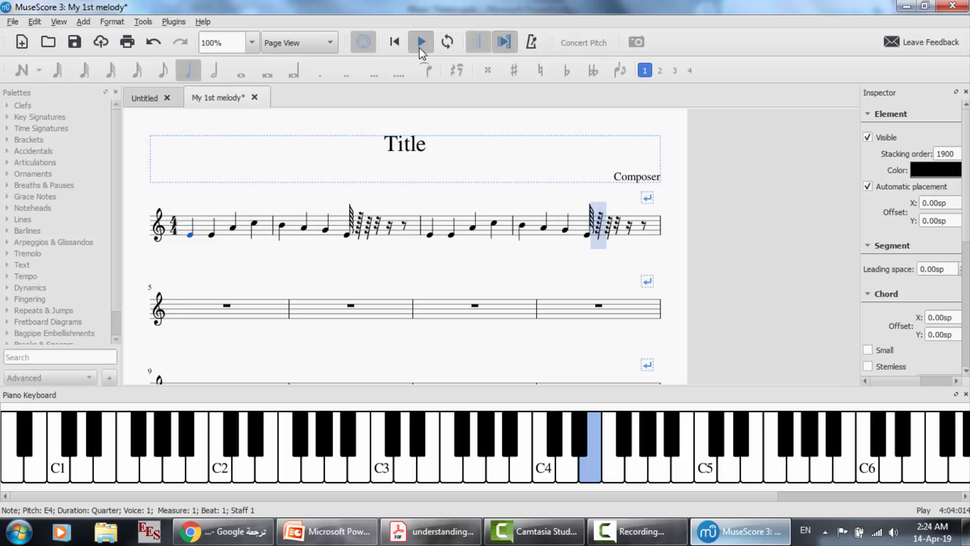
click(420, 49)
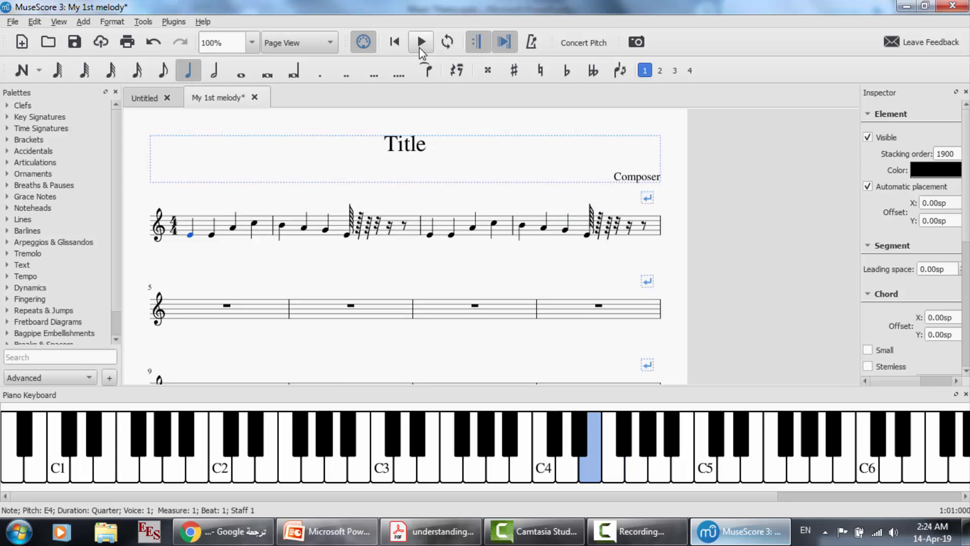
Step: Change the part's instrument to Piano from the Keyboards family through measure 1's staff and part properties
click(245, 224)
right_click(245, 224)
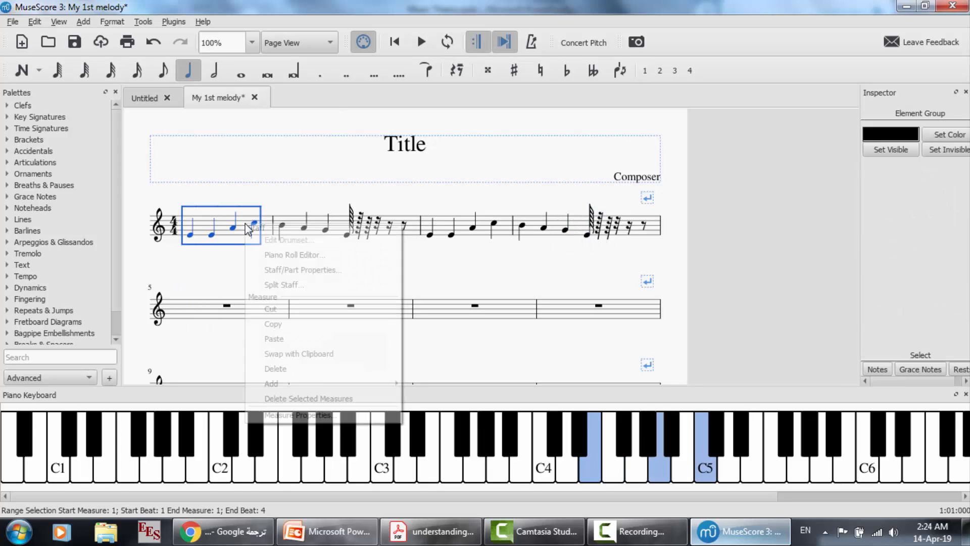
click(284, 269)
click(327, 231)
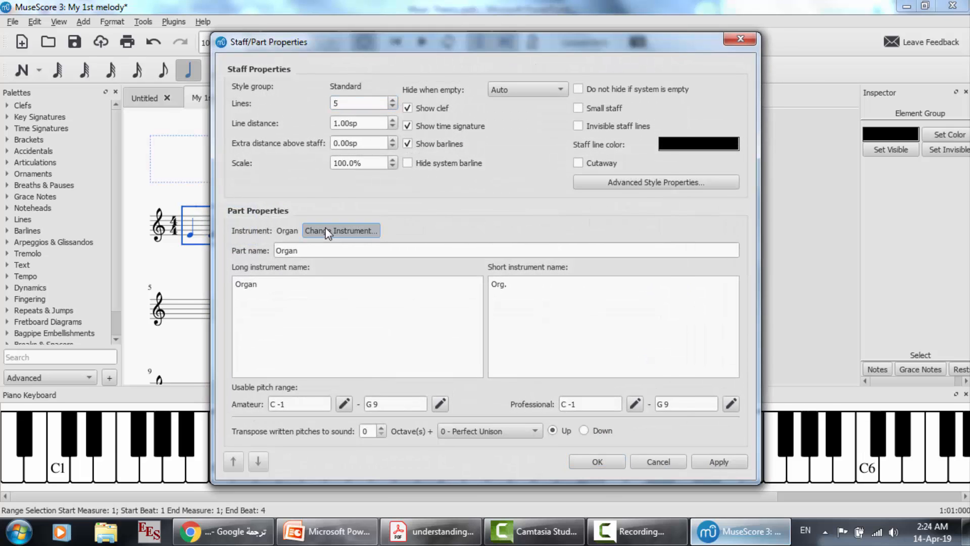
click(312, 234)
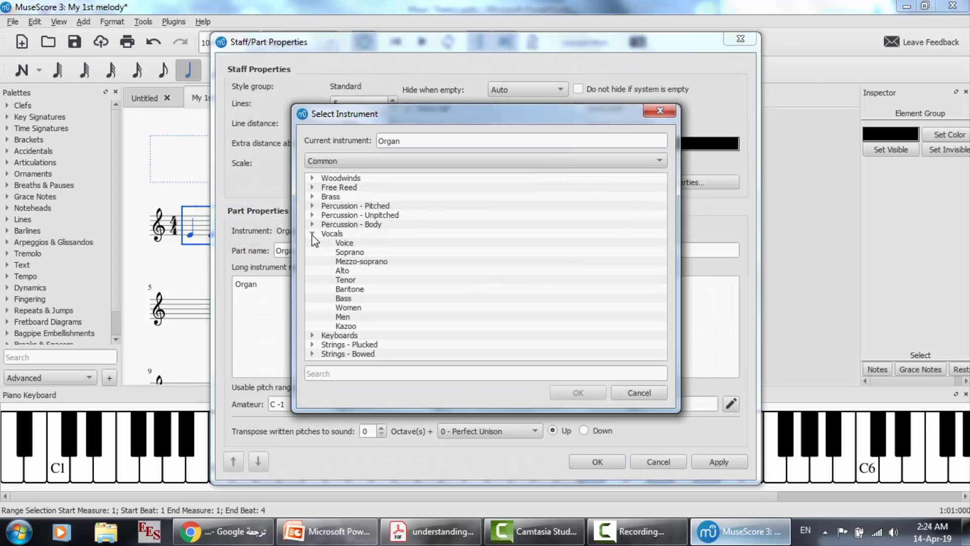
click(312, 233)
click(312, 244)
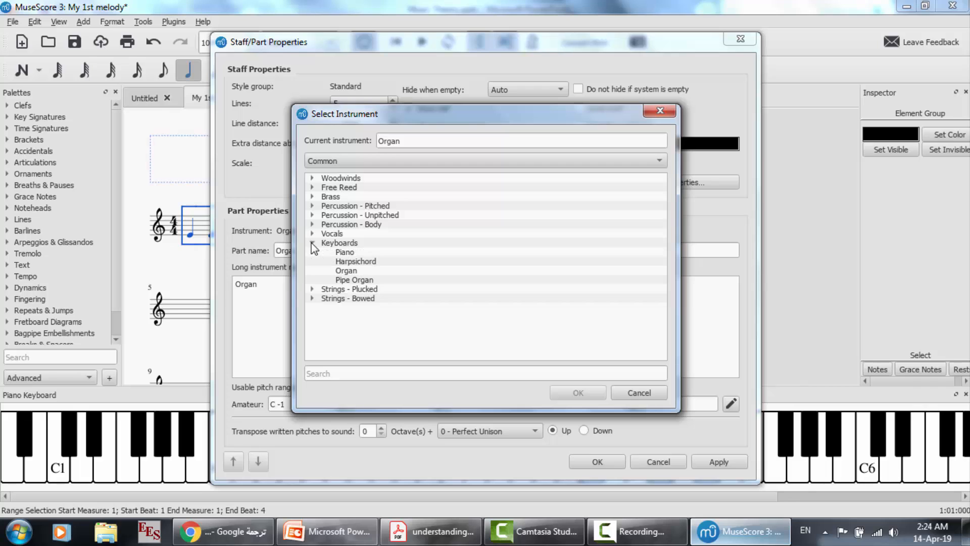
click(349, 252)
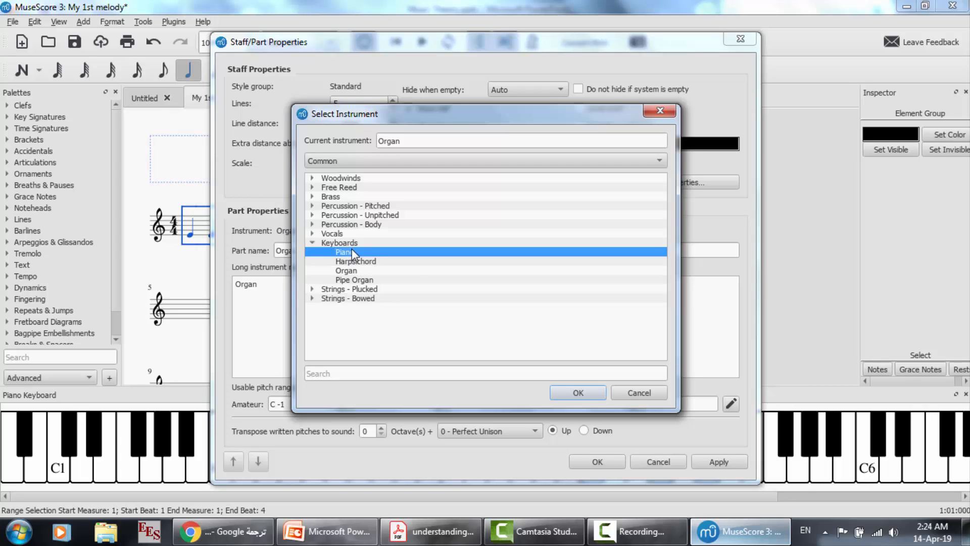
click(575, 393)
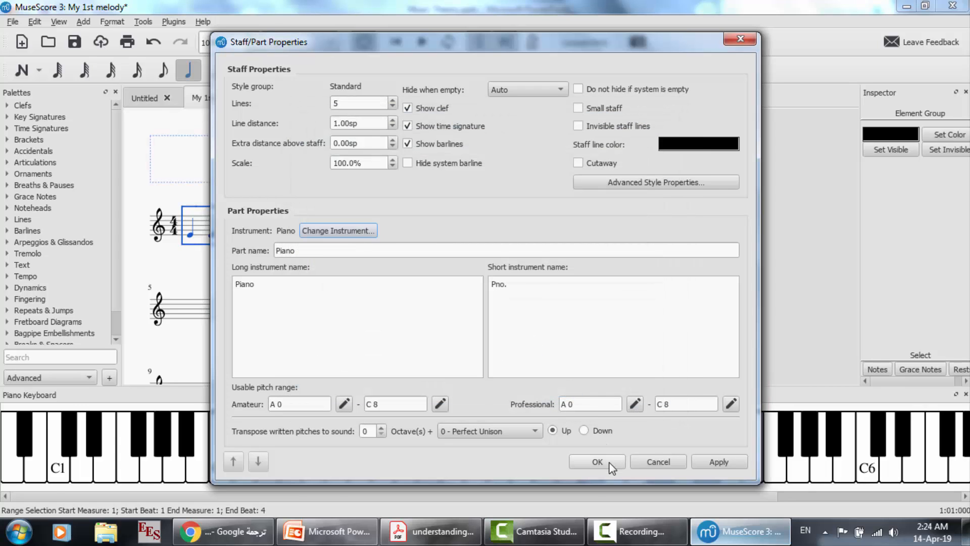
click(609, 464)
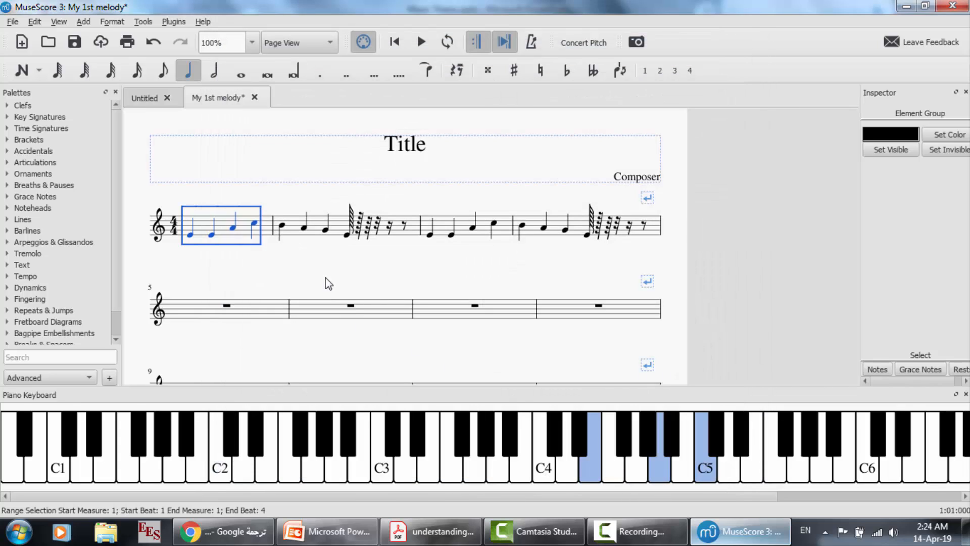
Step: Deselect measure 1, play the melody with the piano sound, and stop playback
click(326, 278)
click(422, 42)
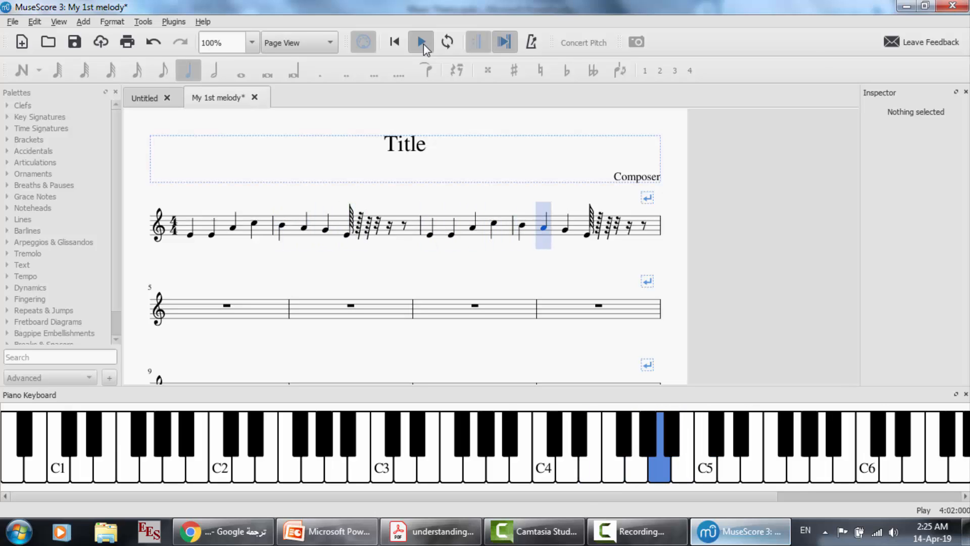
click(422, 42)
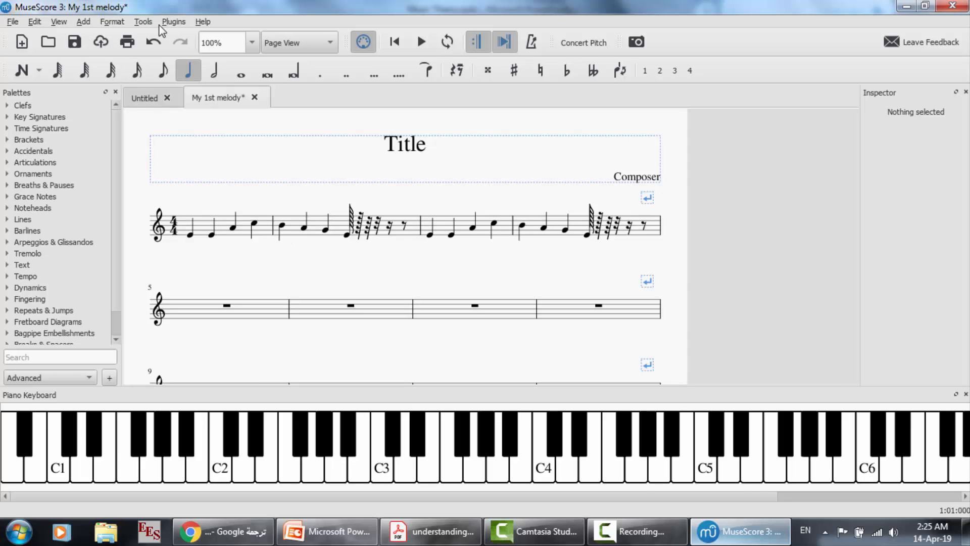
Step: Enlarge the score view to 170% and try out C4 and a lower key on the piano keyboard
click(59, 26)
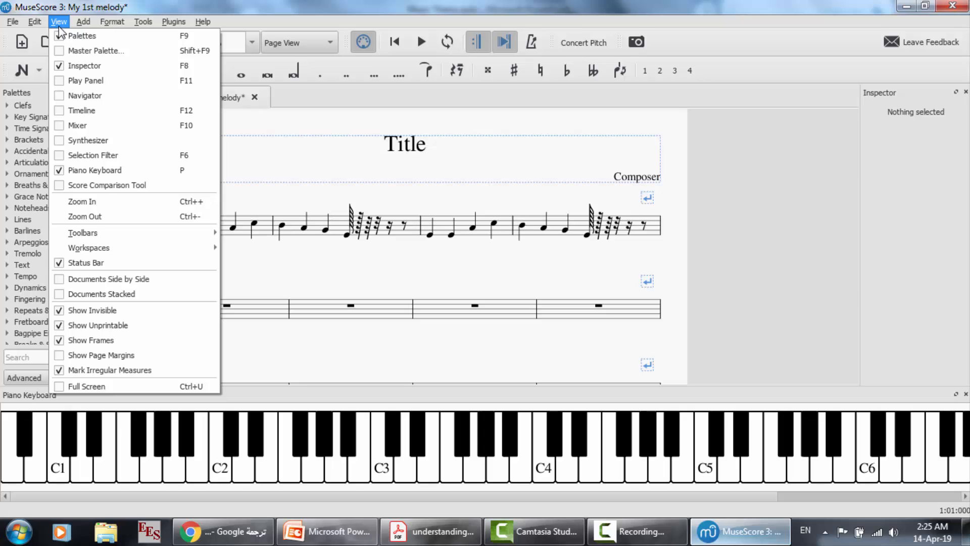
click(113, 203)
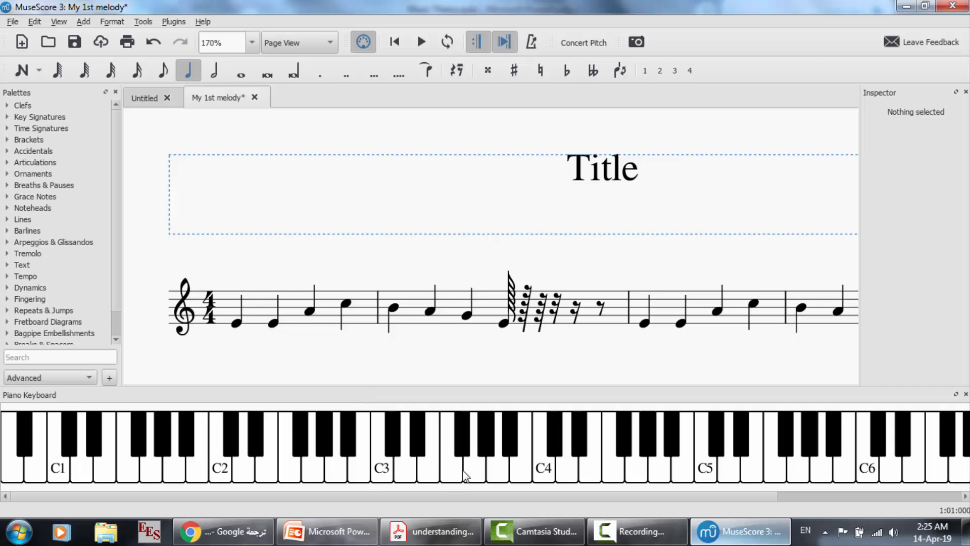
click(549, 467)
click(455, 478)
Step: Select each note of measures 1 and 2 in order to hear its pitch and locate its key on the piano keyboard
click(236, 324)
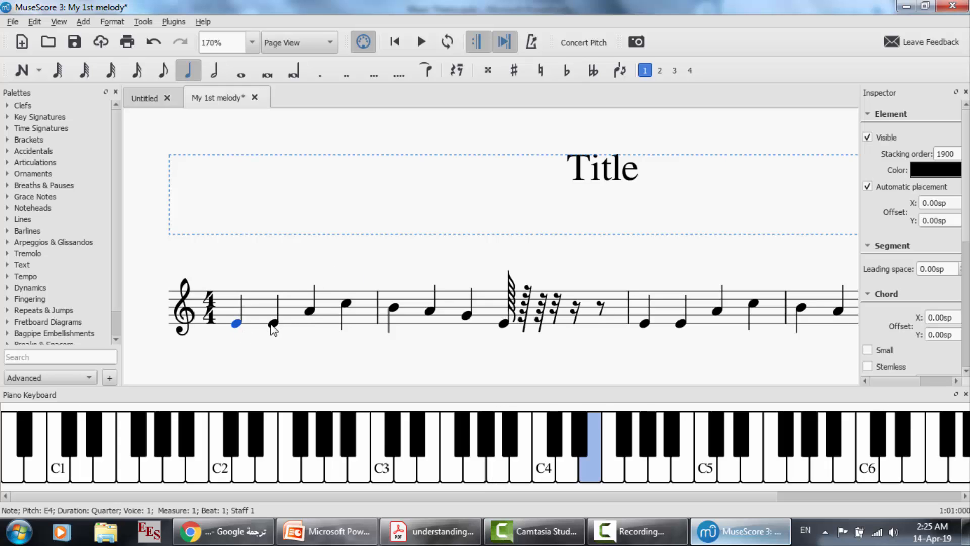
click(273, 322)
click(310, 311)
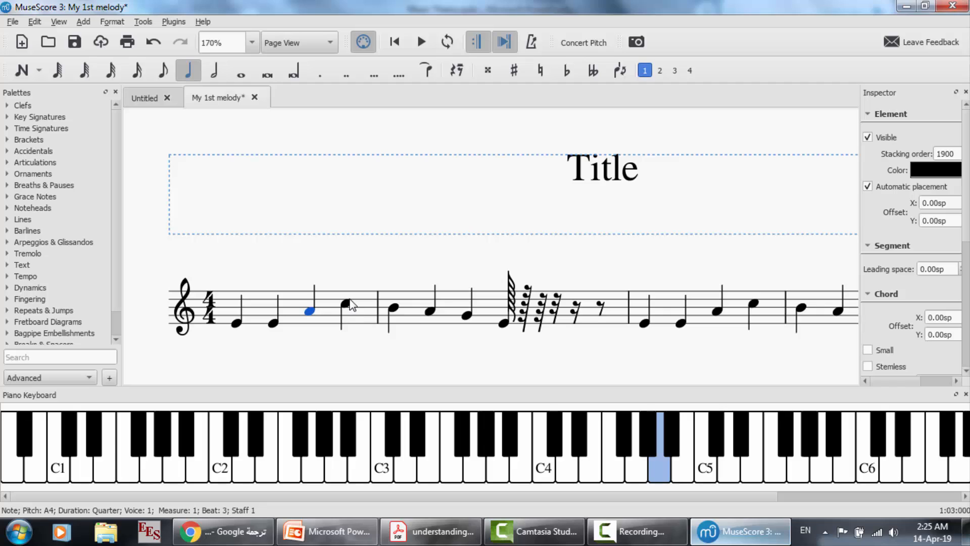
click(346, 303)
click(393, 308)
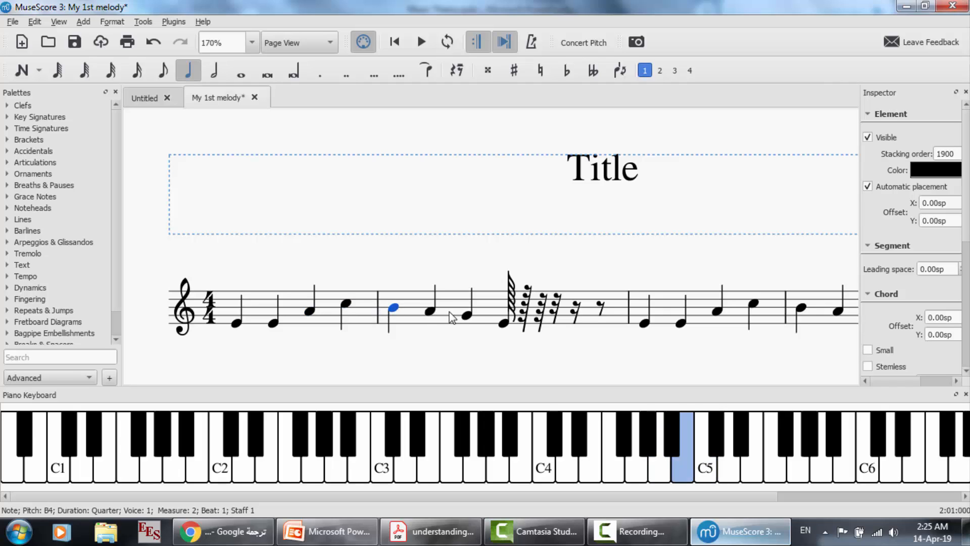
click(431, 311)
click(467, 315)
click(505, 323)
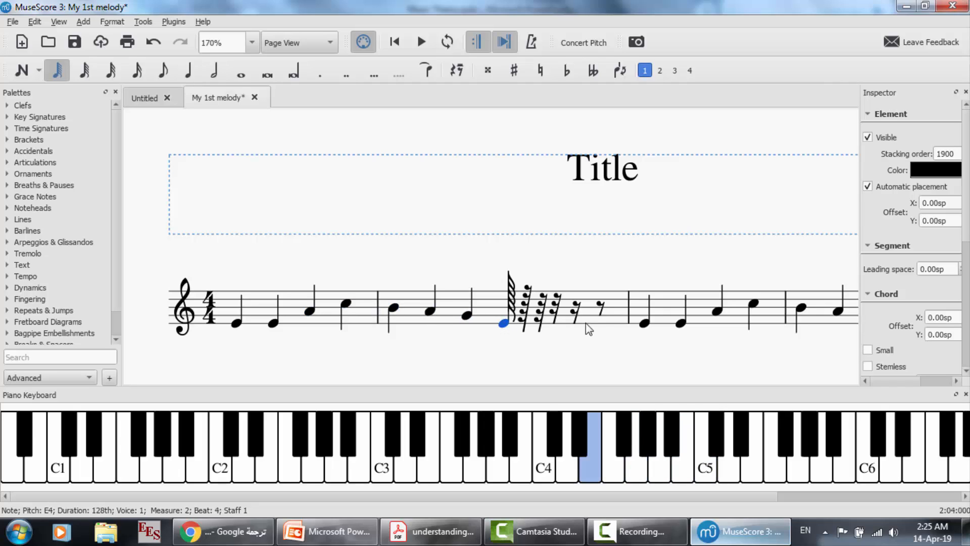
Step: Select the rests after measure 2's last note one by one to check their durations
click(540, 309)
click(524, 310)
click(553, 312)
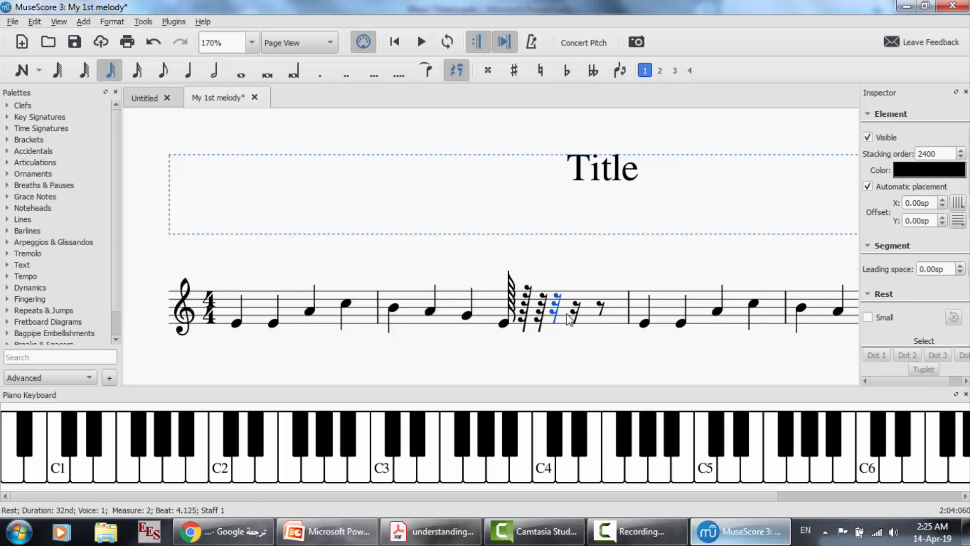
click(575, 310)
scroll(460, 260, up, 1)
scroll(462, 263, down, 1)
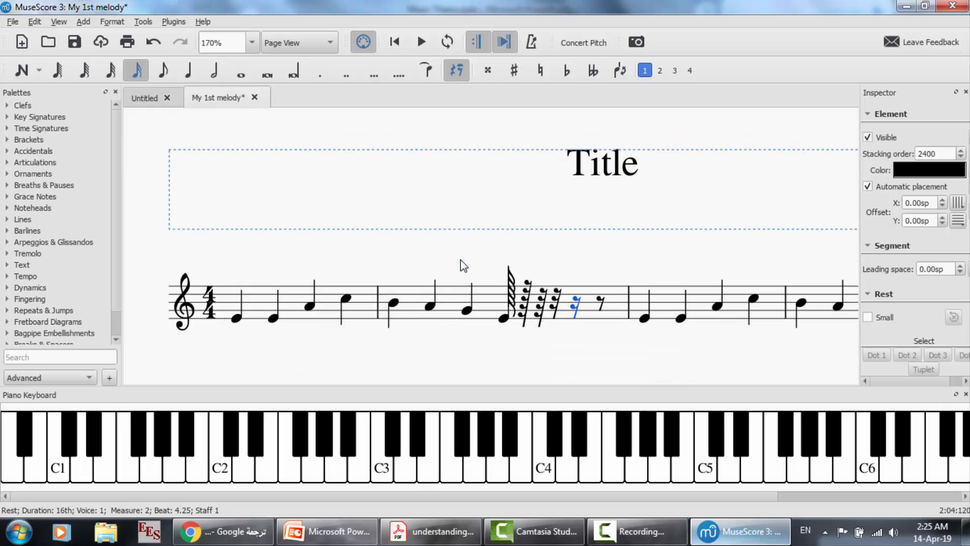
scroll(468, 265, down, 2)
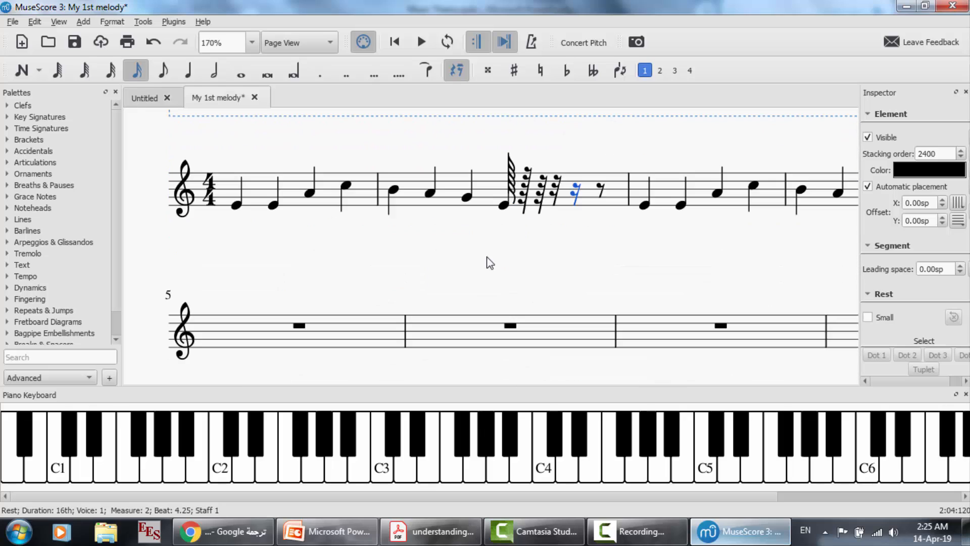
Step: Try a half-note duration on the G4 at beat 3 of measure 2 and undo the change
click(505, 205)
click(468, 197)
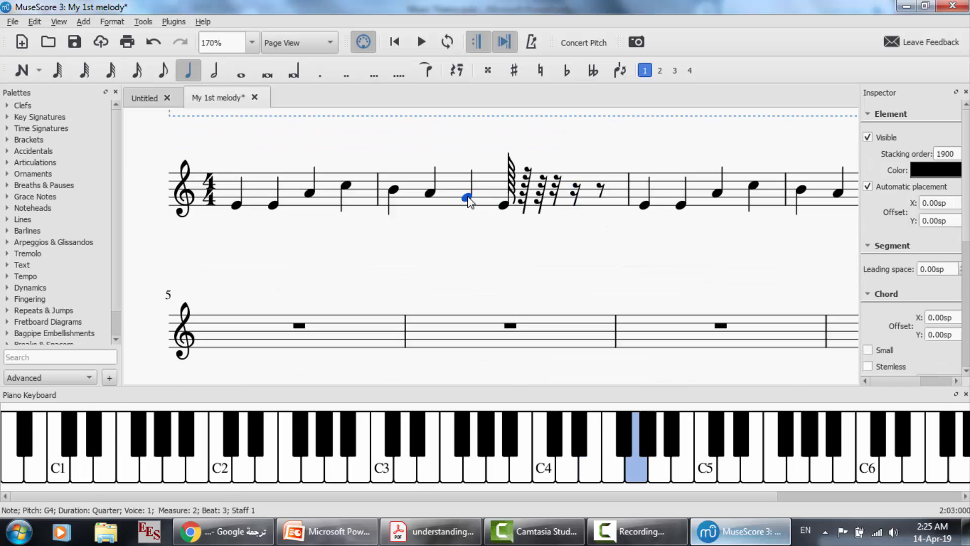
click(217, 71)
key(ctrl+z)
Step: Go through the notes of measures 1 and 2 in order to hear each pitch and find its piano key
click(394, 194)
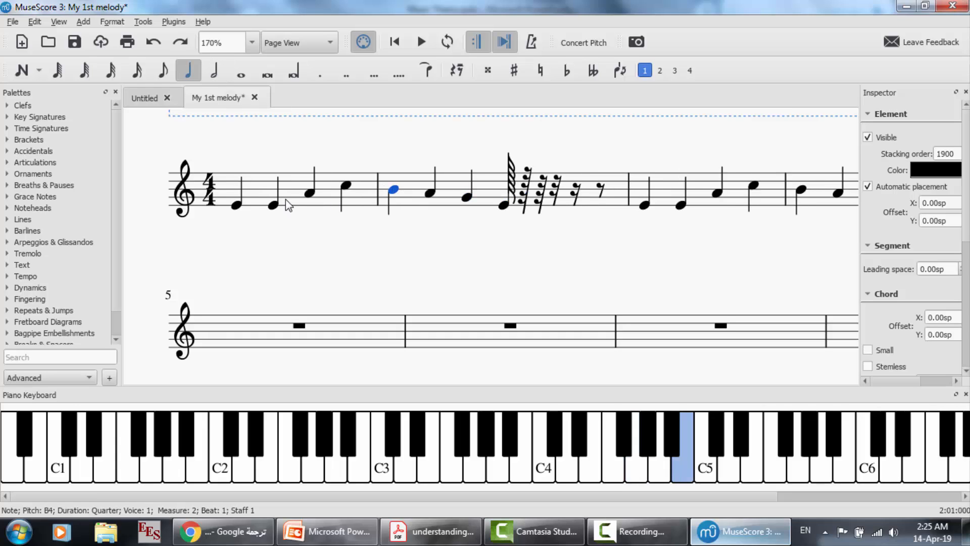
click(238, 205)
click(276, 202)
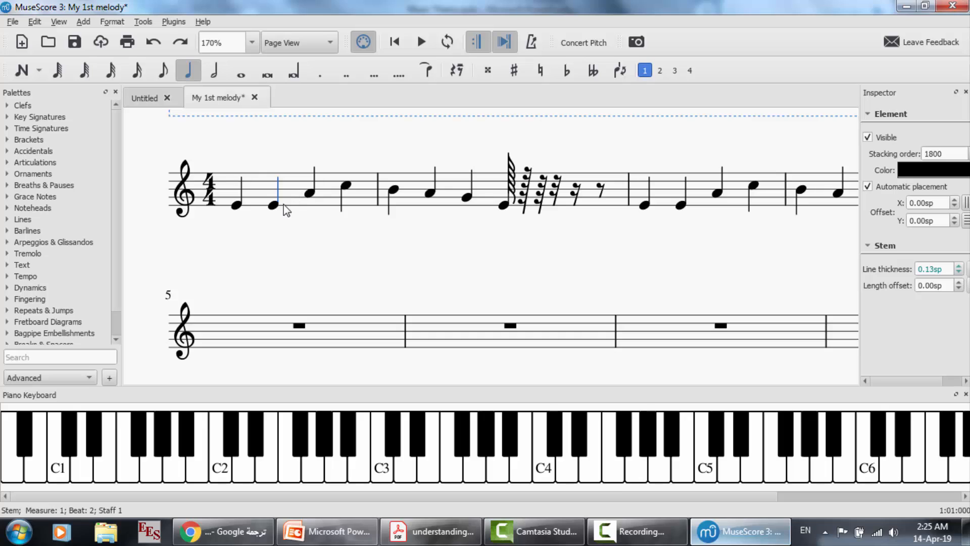
click(274, 206)
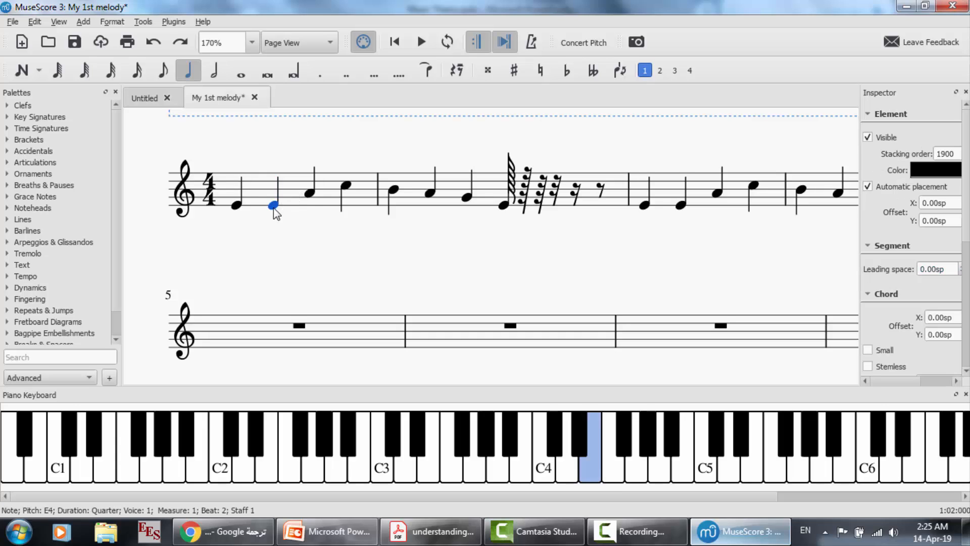
click(312, 196)
click(349, 187)
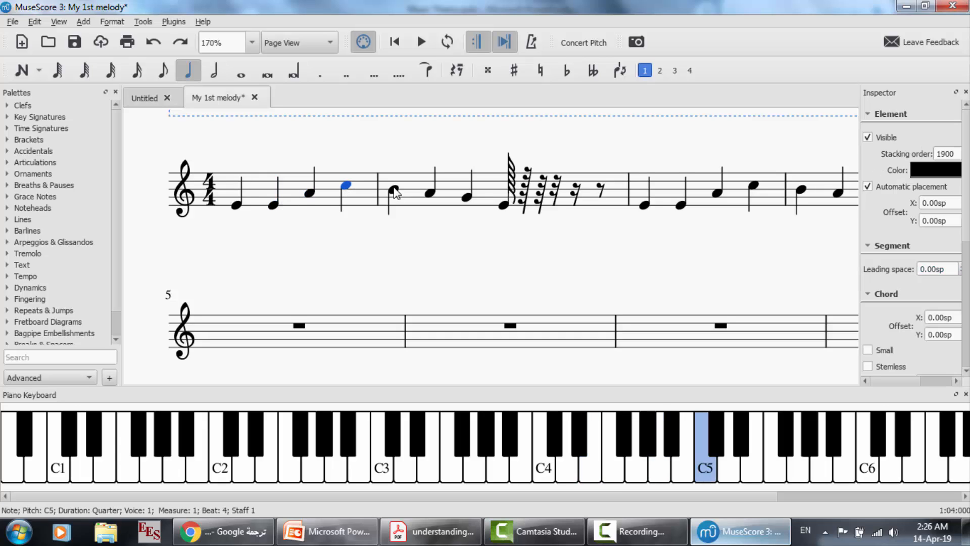
click(396, 193)
click(432, 195)
click(466, 198)
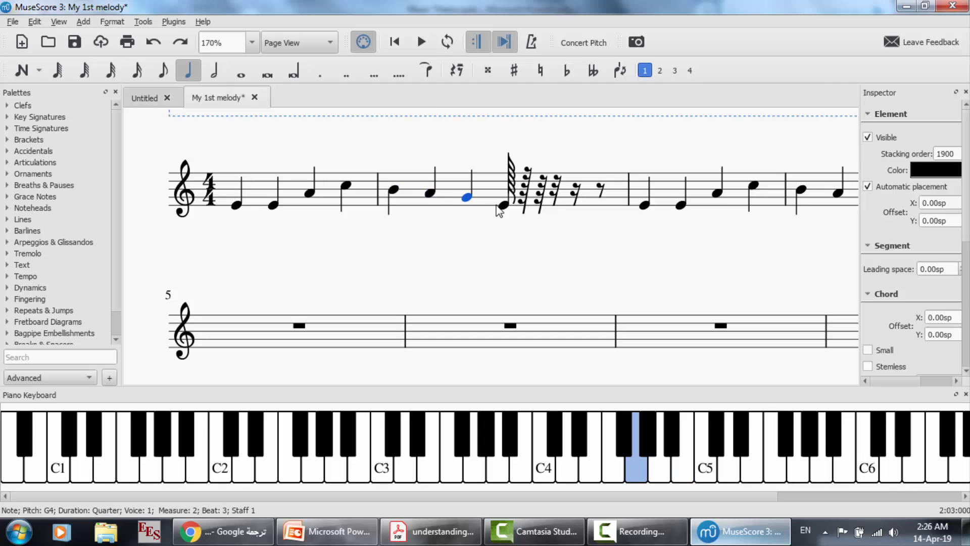
click(504, 206)
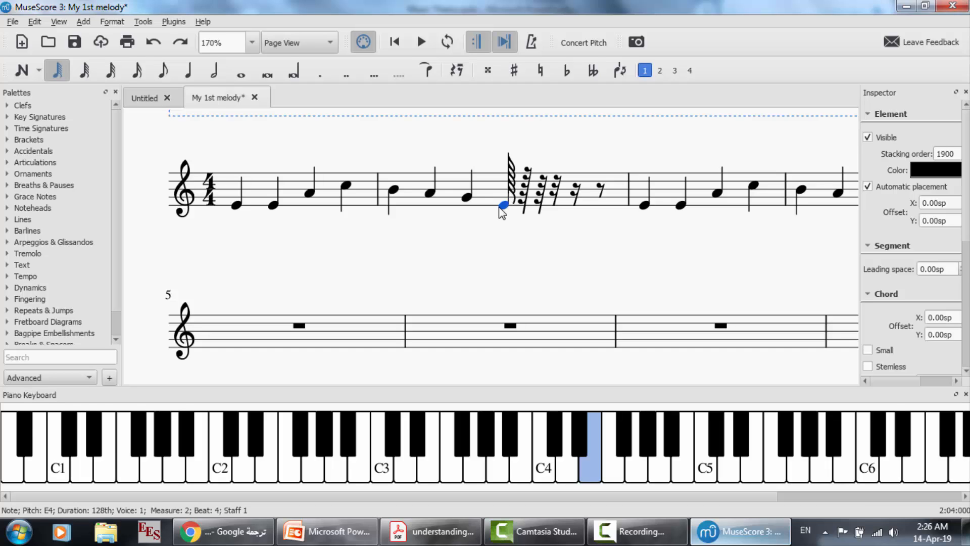
Step: Recheck notes from the opening E4 to measure 2's A4 against the piano keyboard, and clear the selection
click(237, 205)
click(279, 201)
click(346, 186)
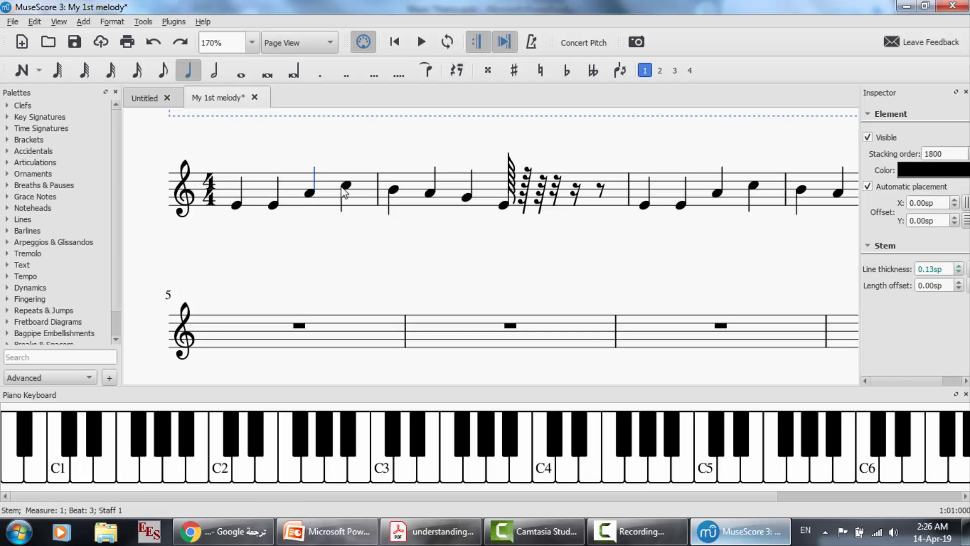
click(393, 191)
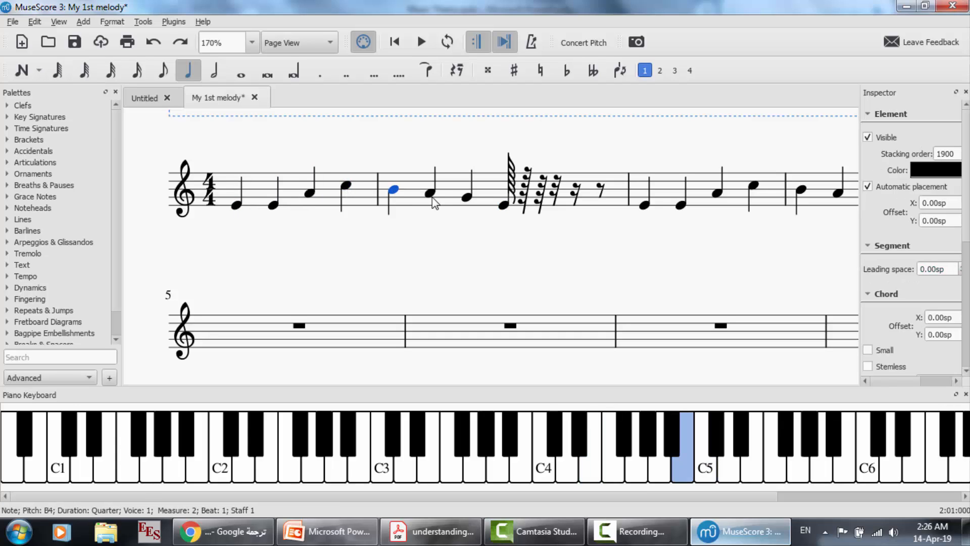
click(431, 195)
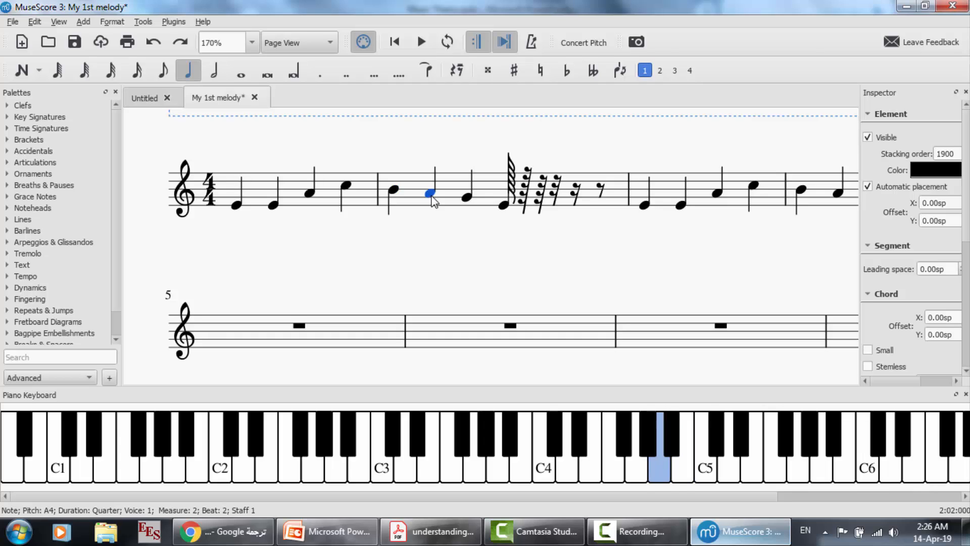
click(426, 238)
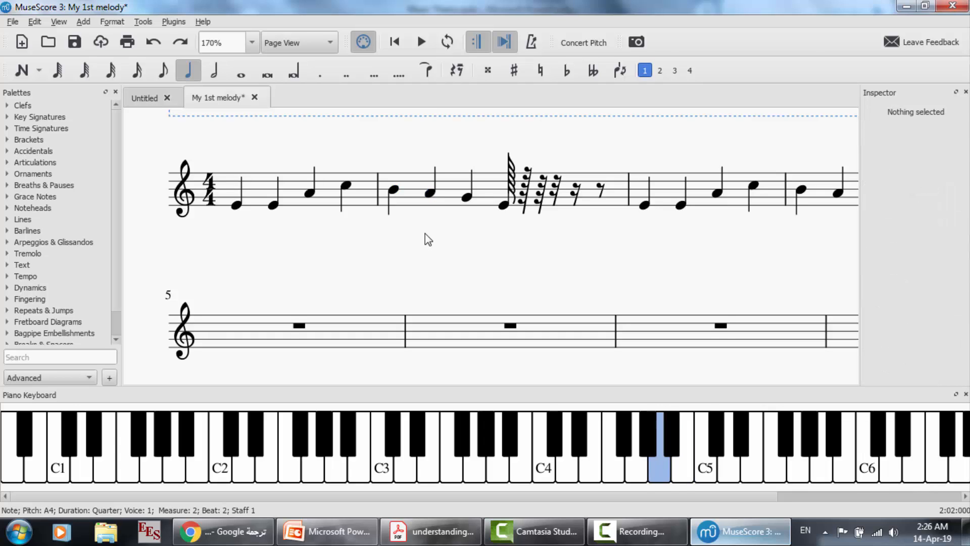
scroll(425, 238, down, 1)
scroll(426, 237, up, 1)
scroll(425, 233, up, 1)
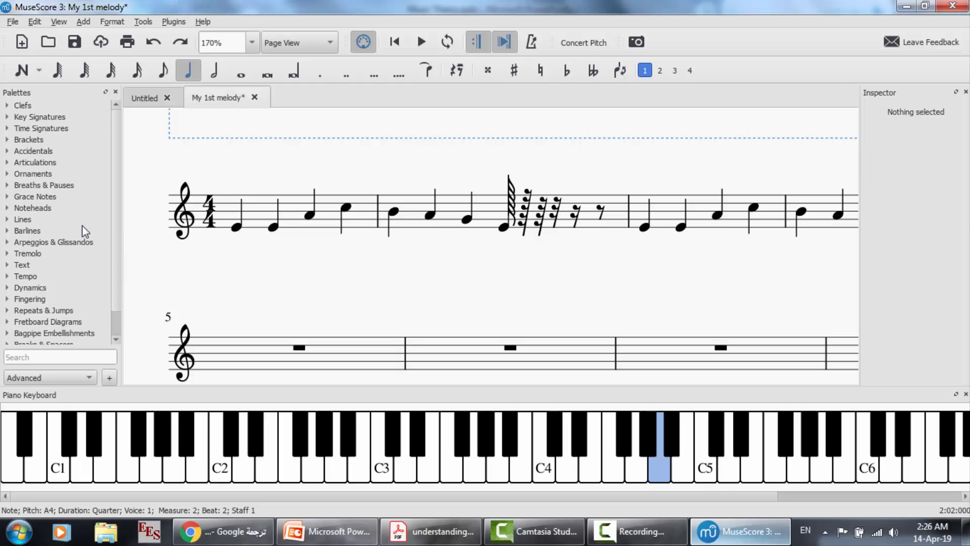
scroll(383, 242, up, 3)
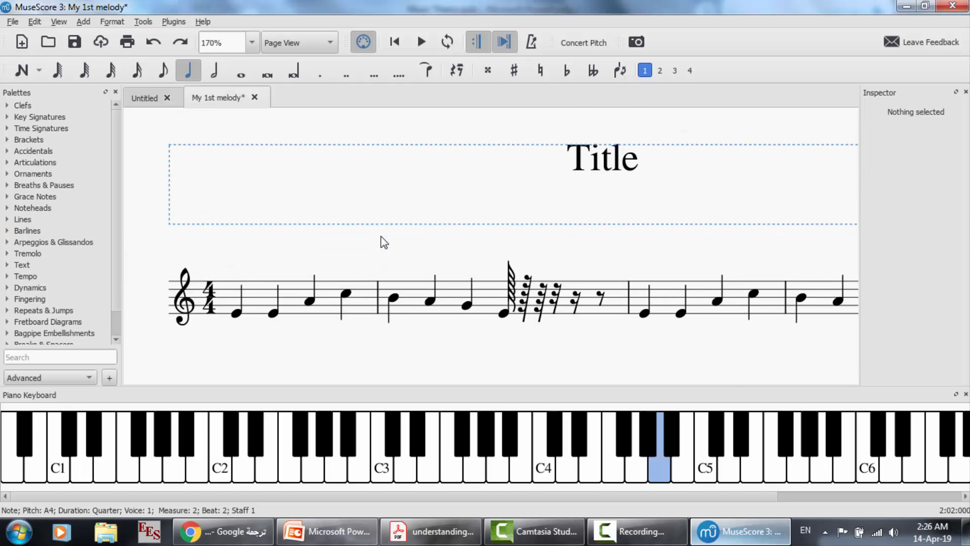
scroll(383, 241, down, 2)
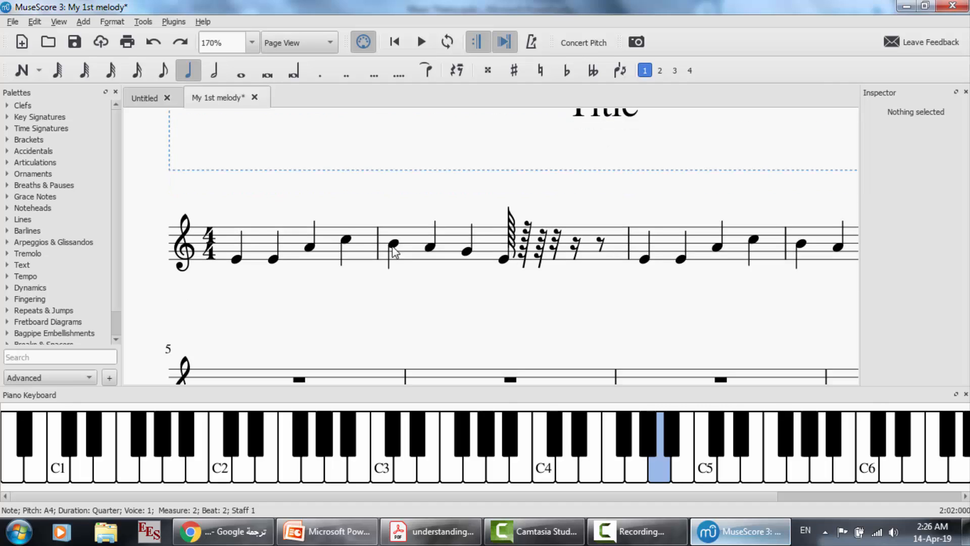
click(436, 295)
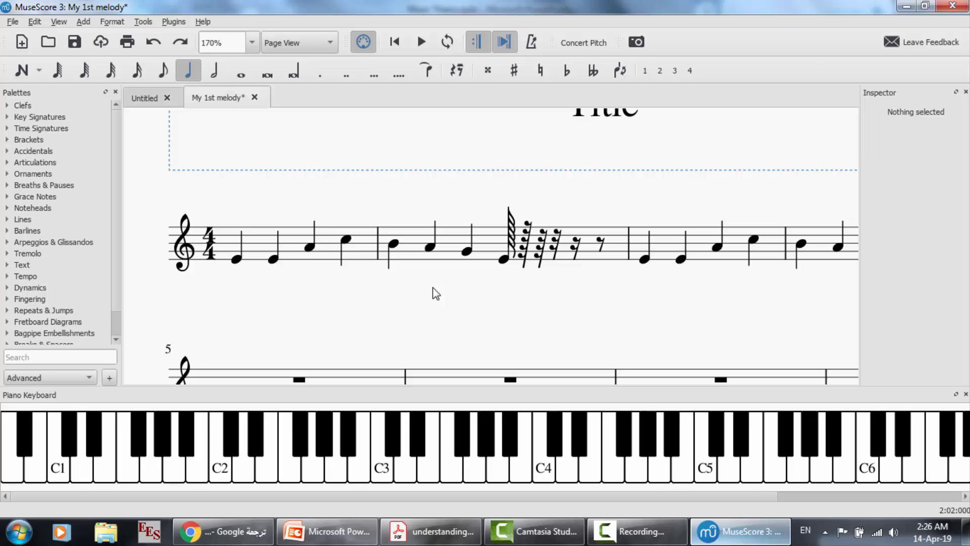
scroll(436, 295, down, 4)
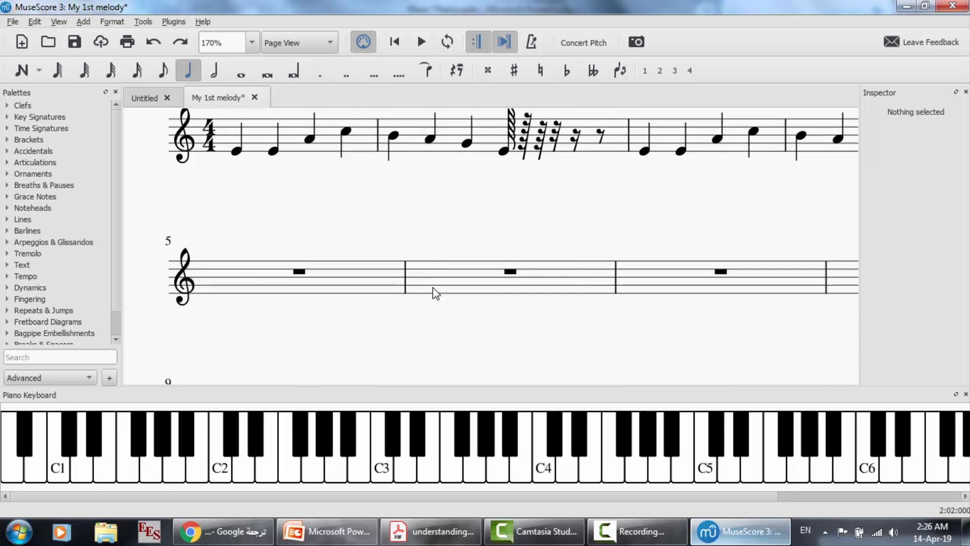
scroll(436, 294, up, 7)
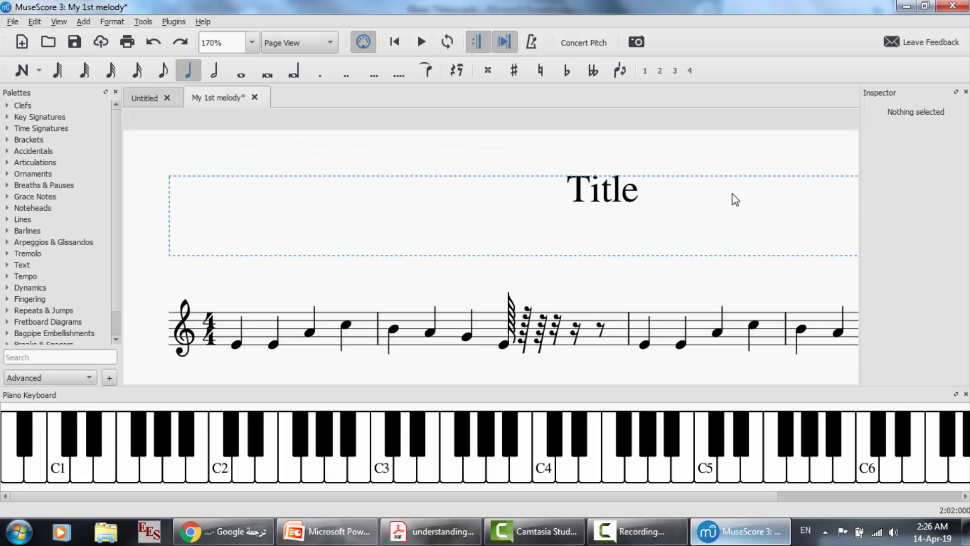